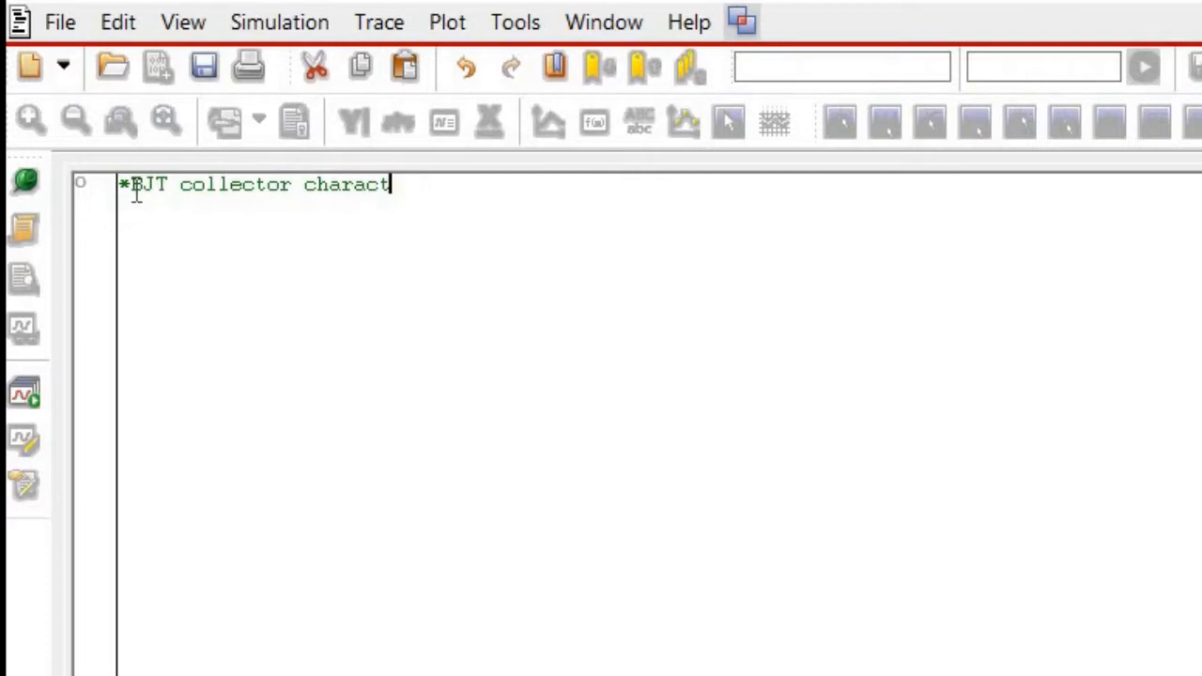
Complete the title comment as "*BJT collector characteristic" and paste the netlist from the IB source line through .END below it.
type("erist")
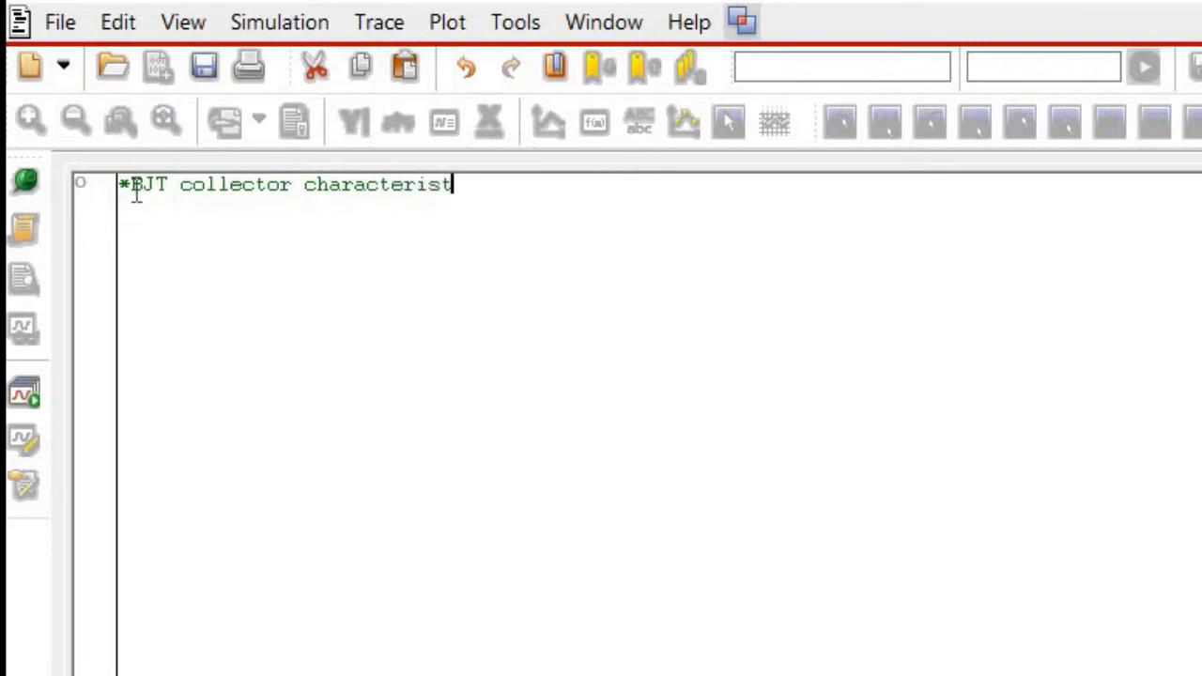
type("ic")
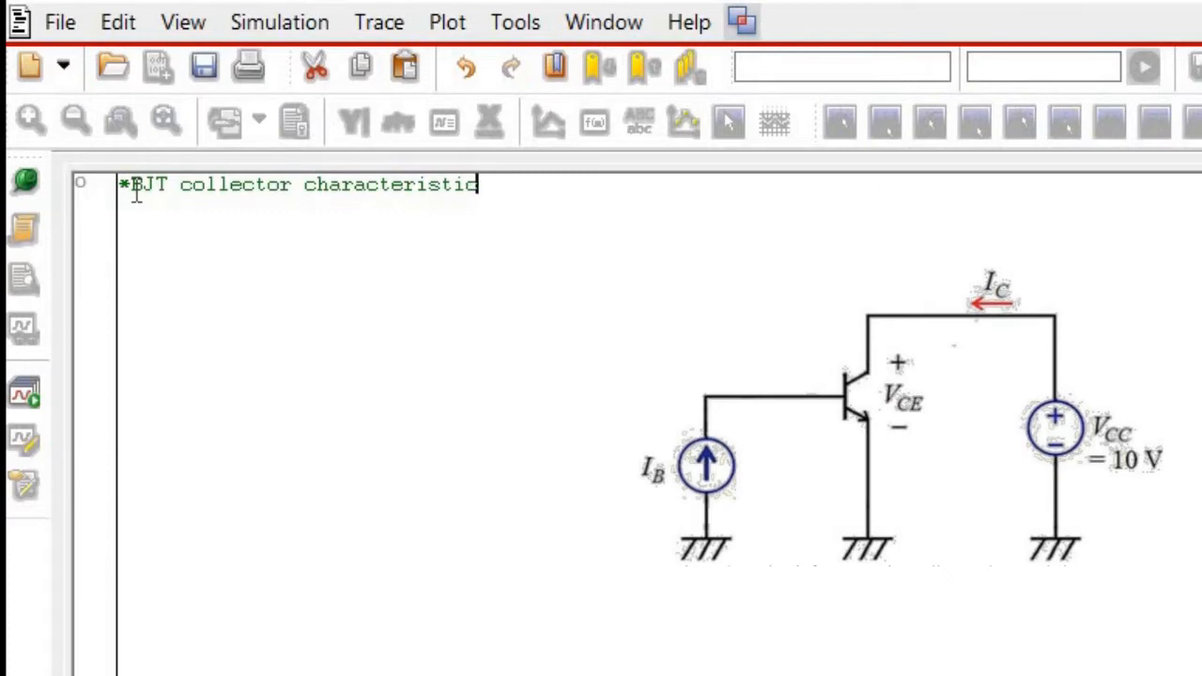
key("Return")
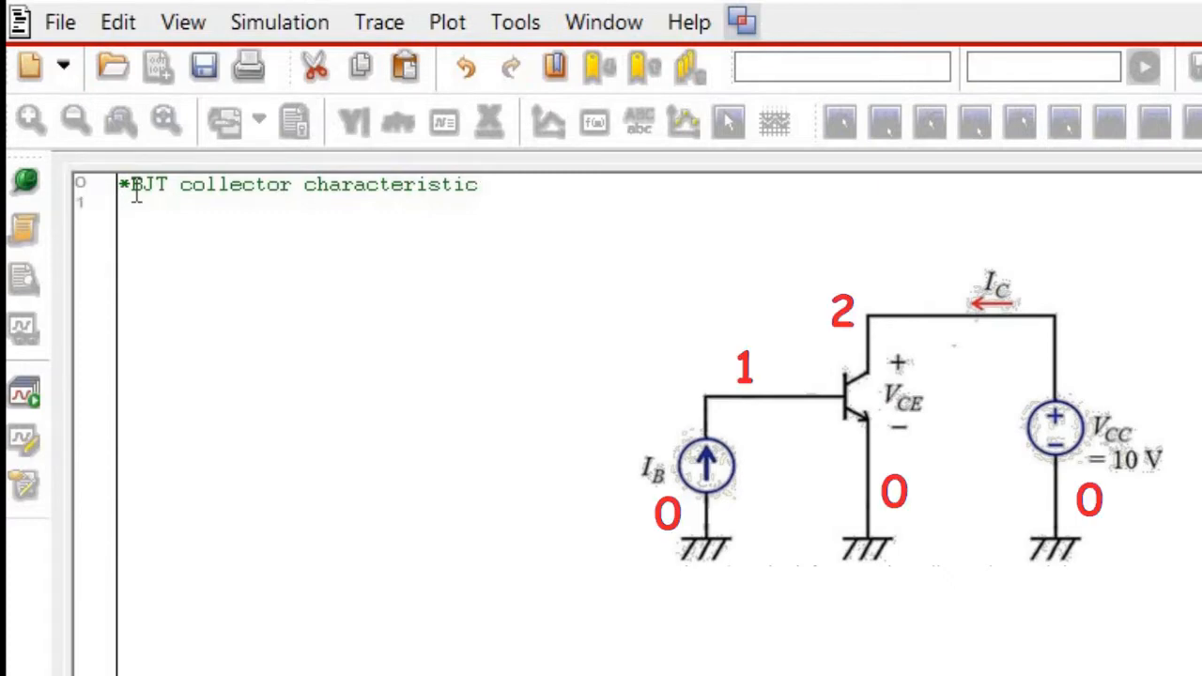
type("IB 0 1 DC 16u Q1 2 1 0 Q2N3904 VC 2 0 DC 10 .step IB 0 16u 2u .DC vc 0 10 0.01 .LIB .PROBE .PLOT DC V(2) .END")
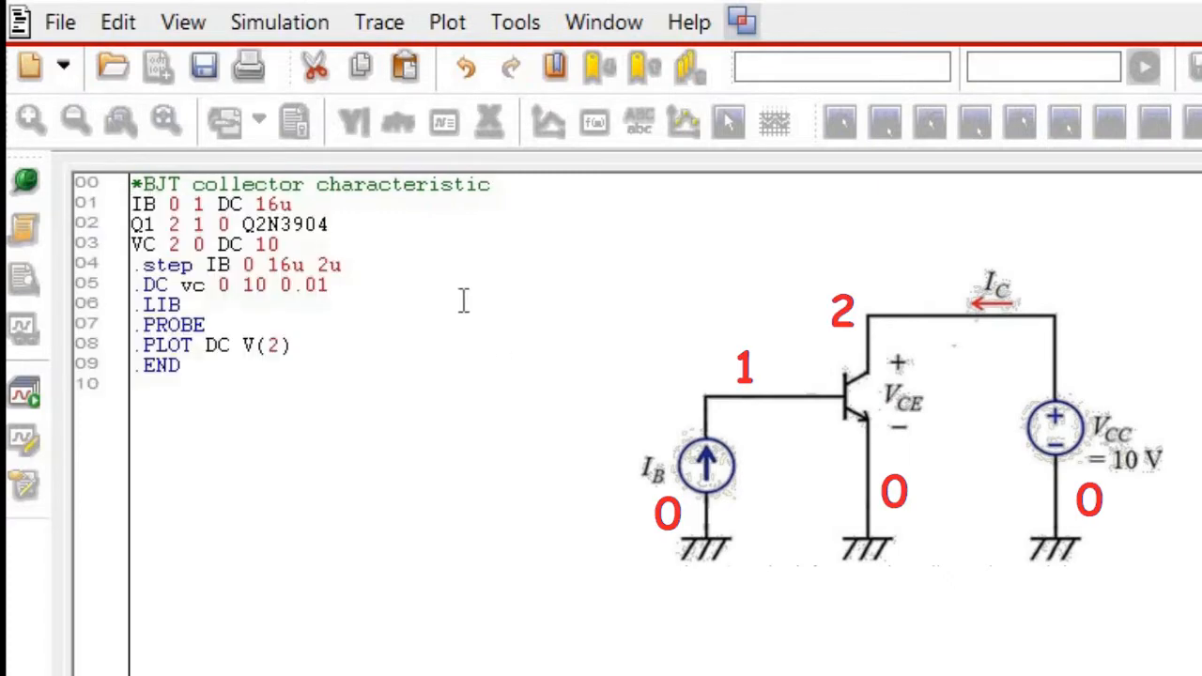
Add the comment "; C B E" at the end of the Q1 transistor line.
left_click(368, 224)
type("; C B E")
Add the comment "; start end step" at the end of the .step IB line.
left_click(393, 268)
type("; st")
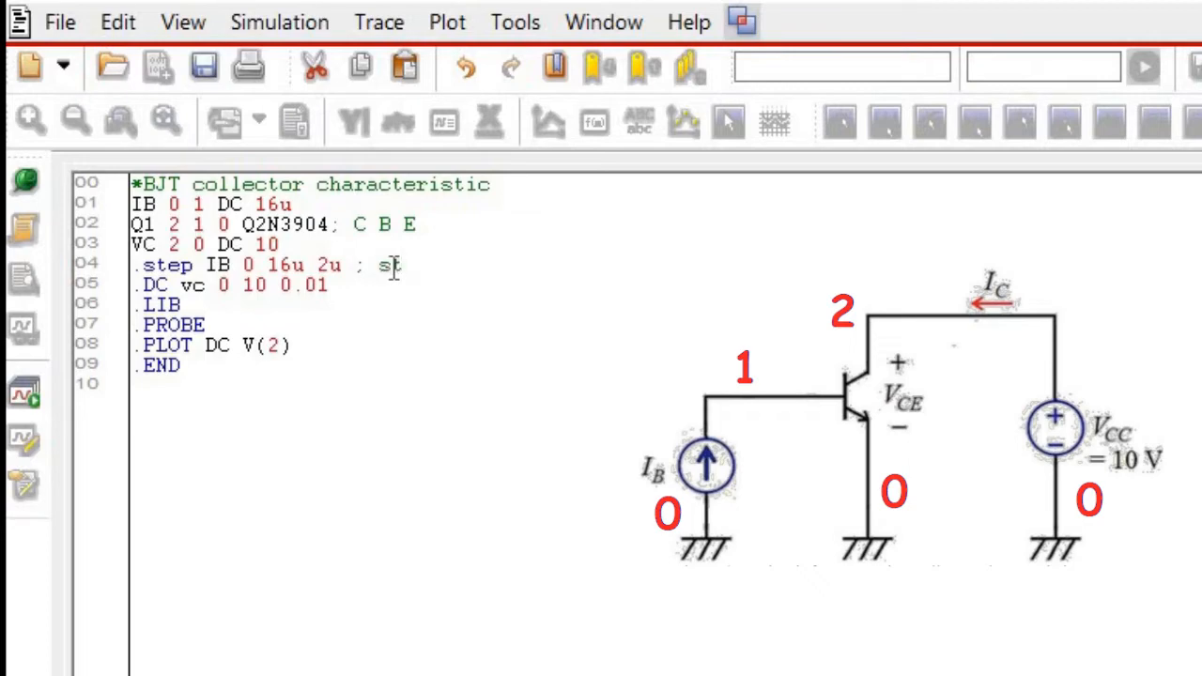
type("art")
type("end ")
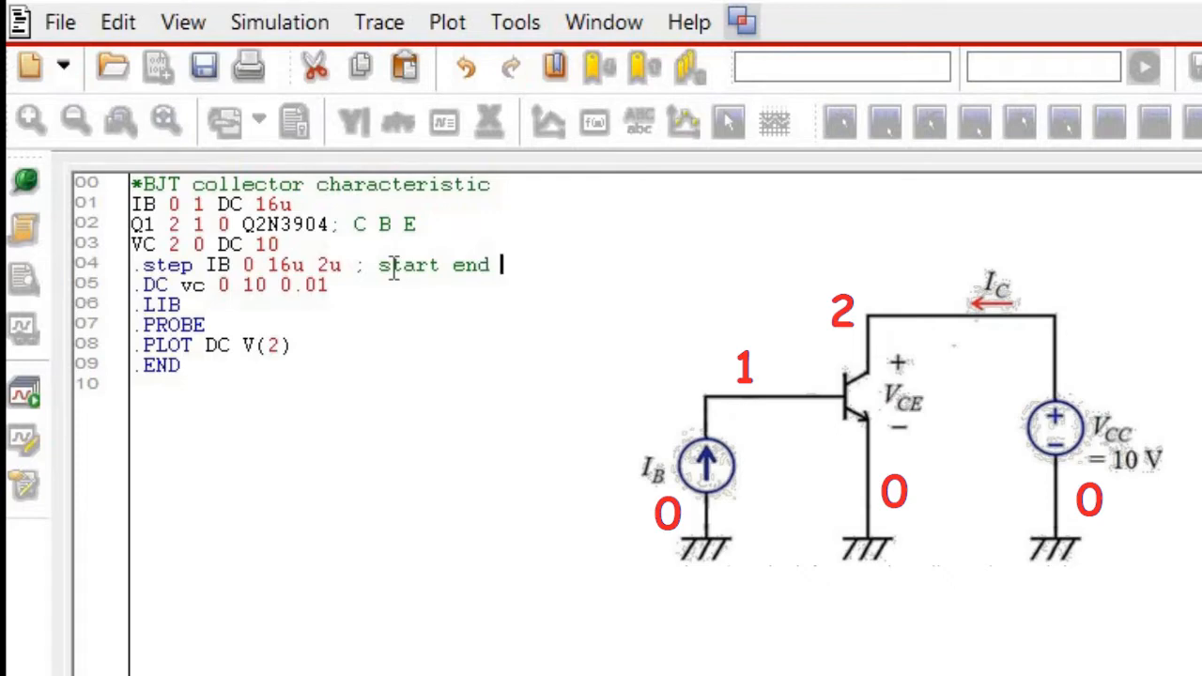
type("step")
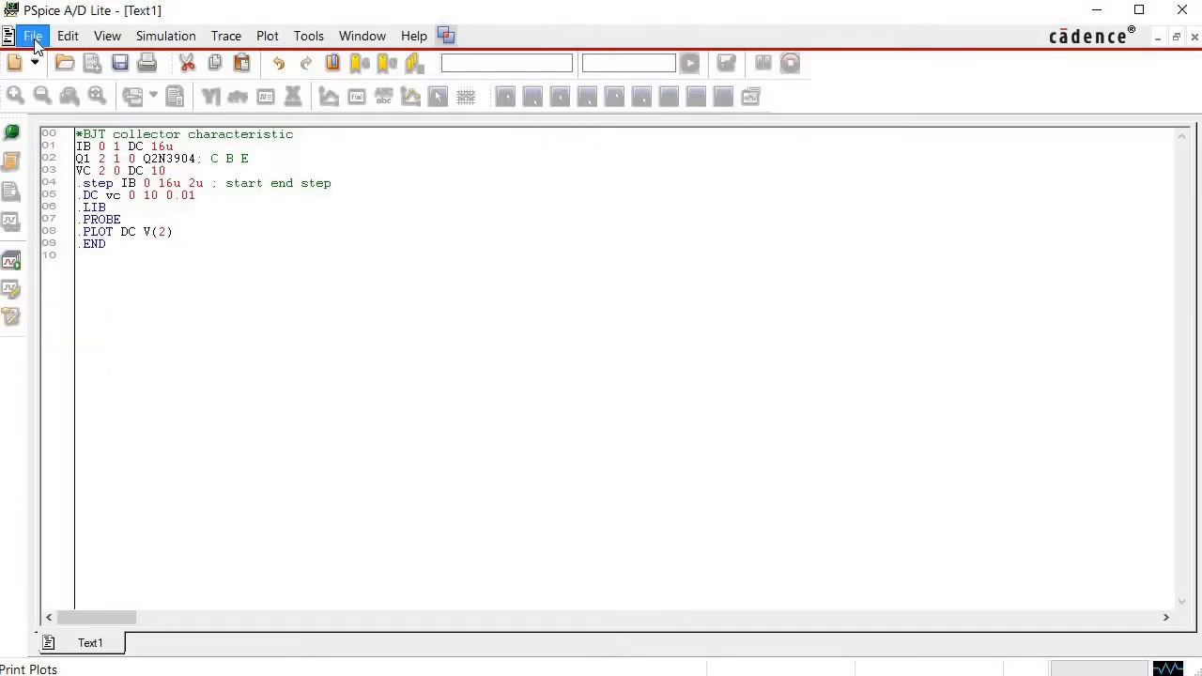
Save the netlist in the simulasi_lab folder as BJT_characteristic with the file type Circuit Files (*.cir).
left_click(60, 22)
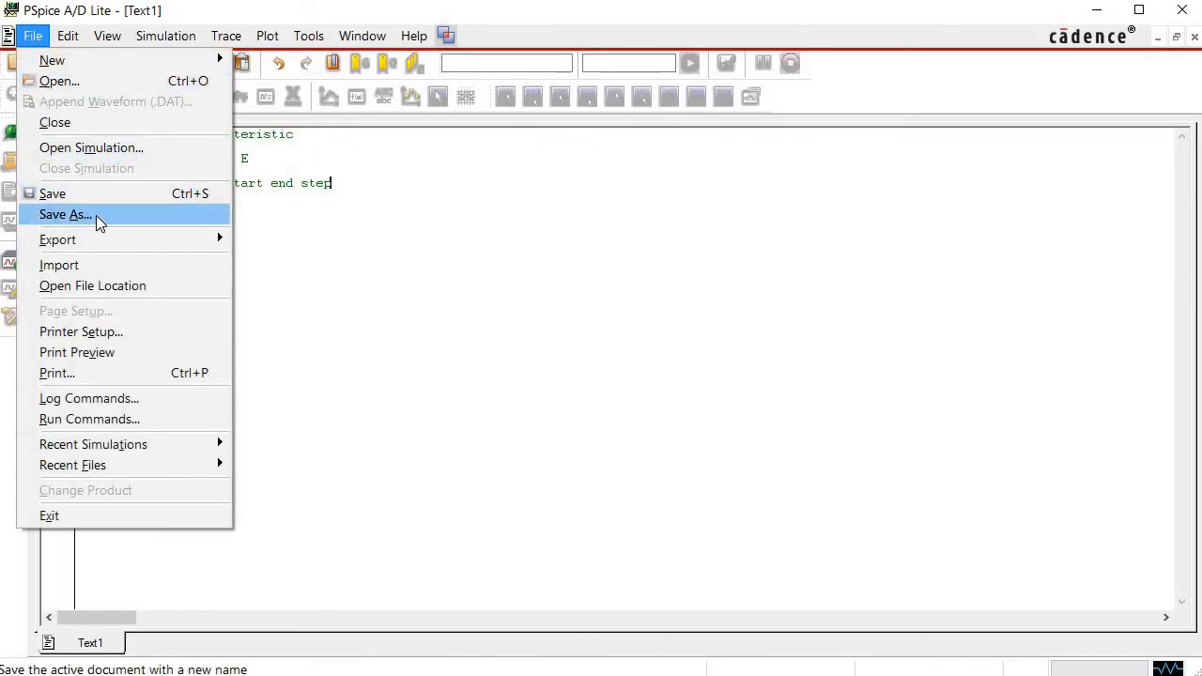
left_click(66, 215)
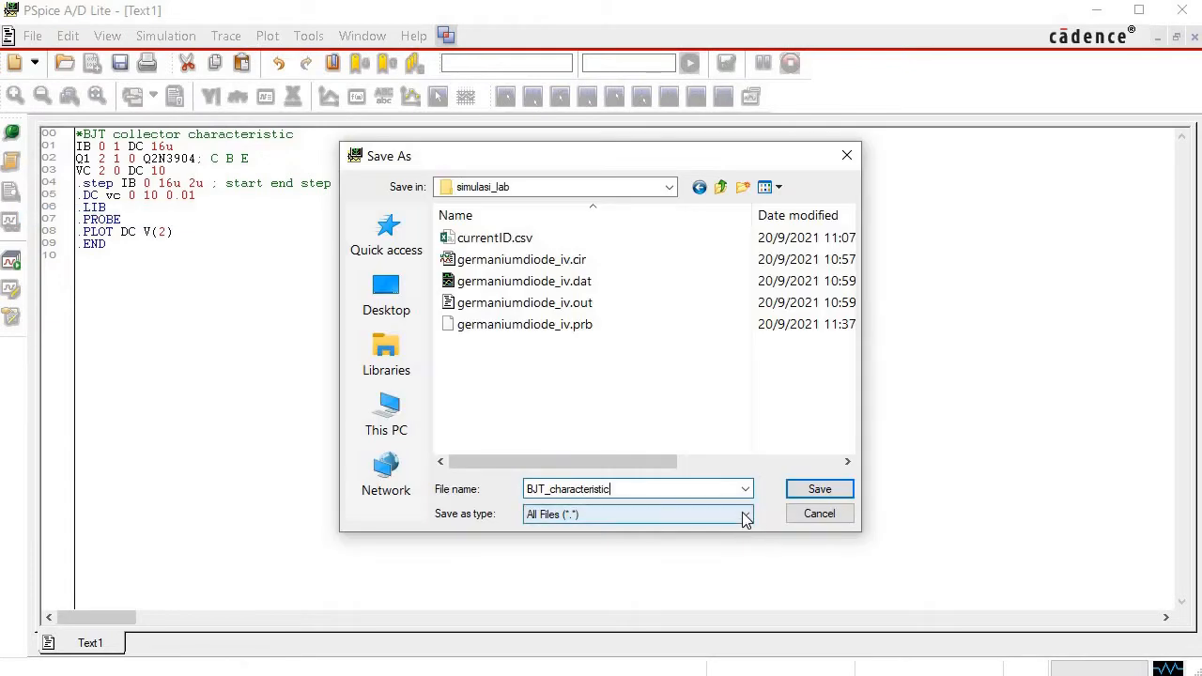
left_click(729, 515)
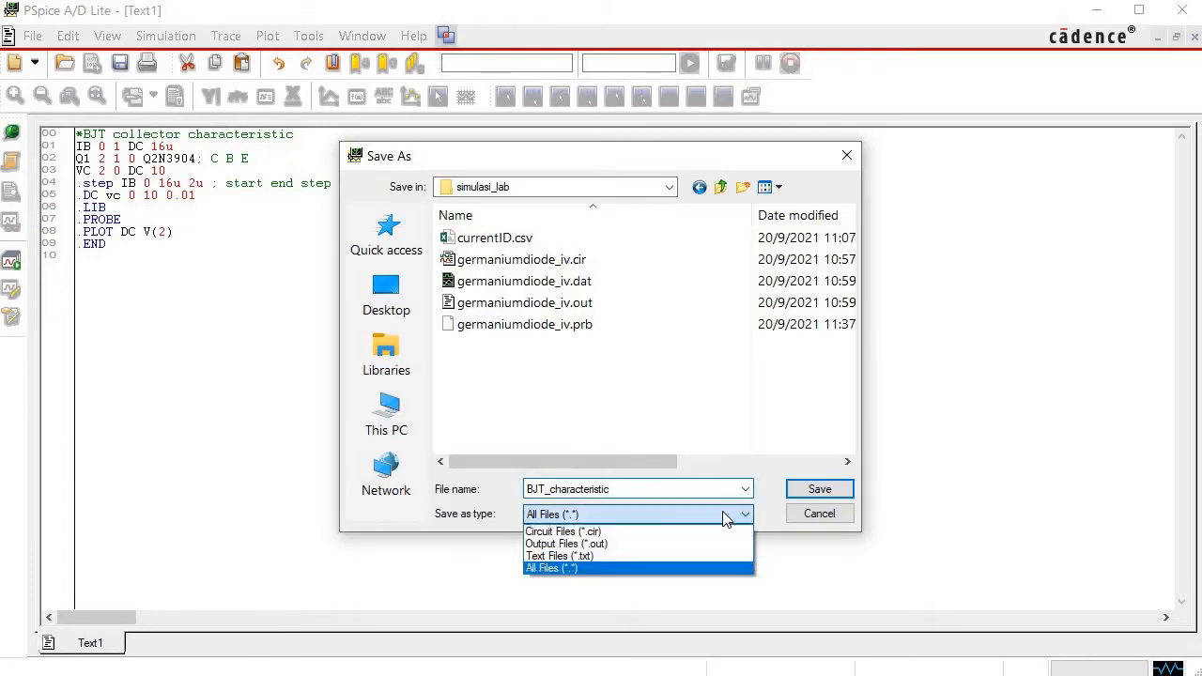
left_click(629, 531)
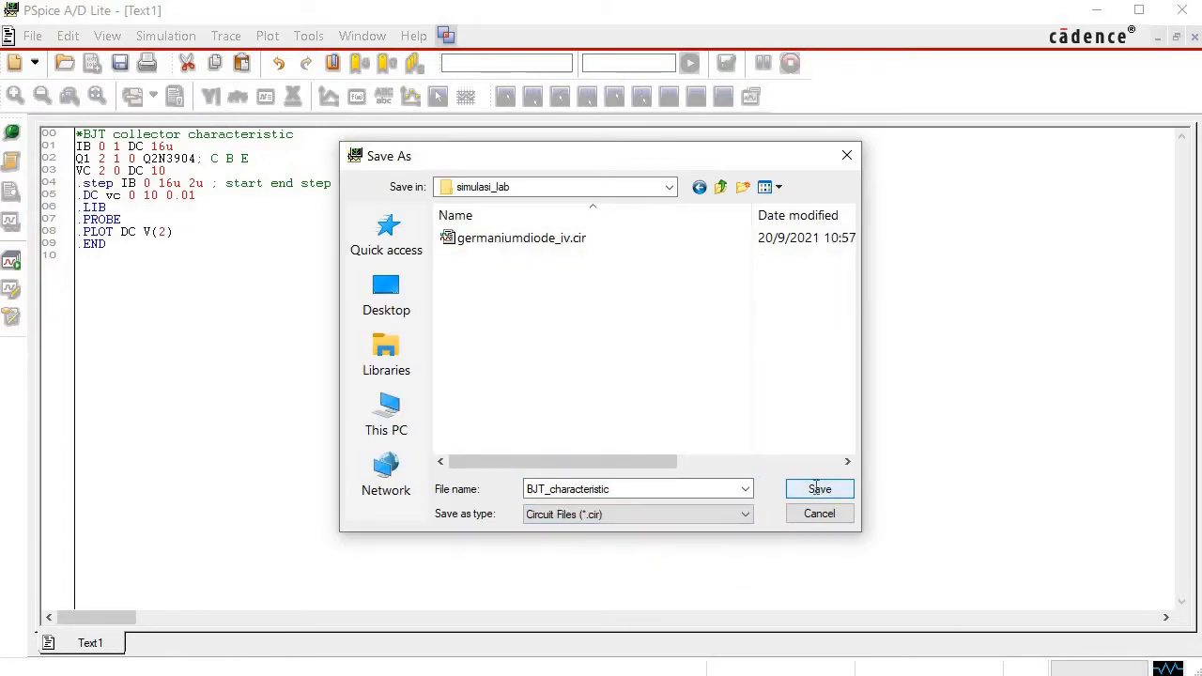
left_click(815, 487)
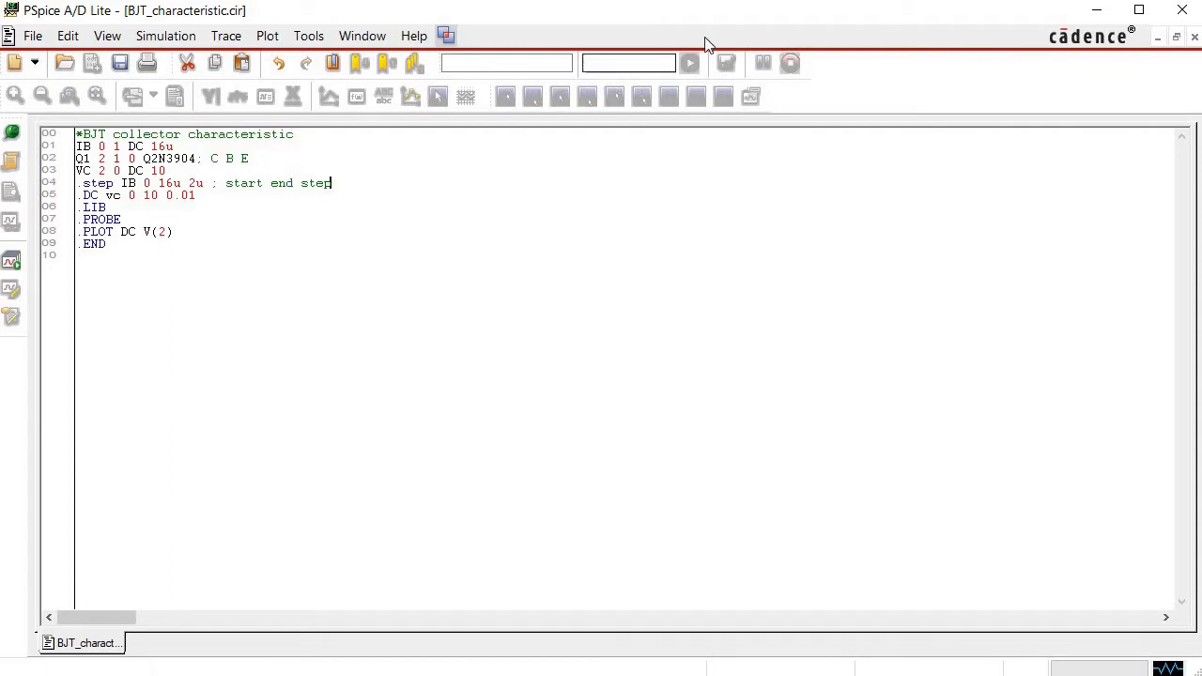
Close the text file and reopen BJT_characteristic.cir from the simulasi_lab folder as a simulation.
left_click(33, 37)
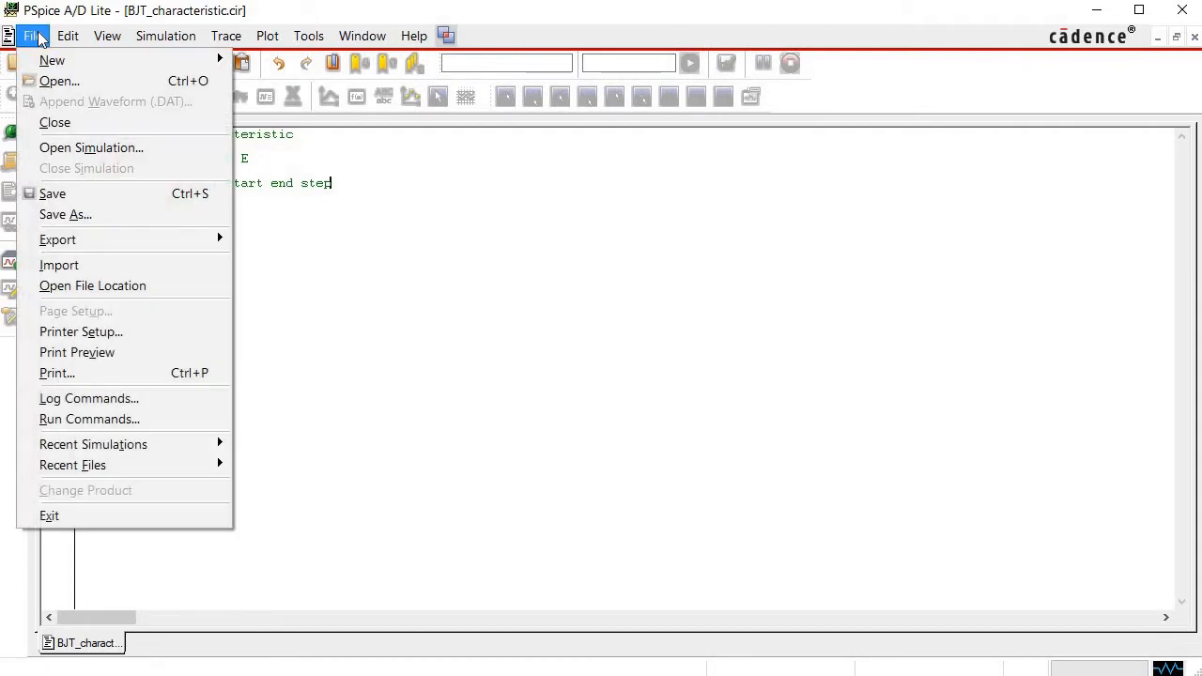
left_click(64, 123)
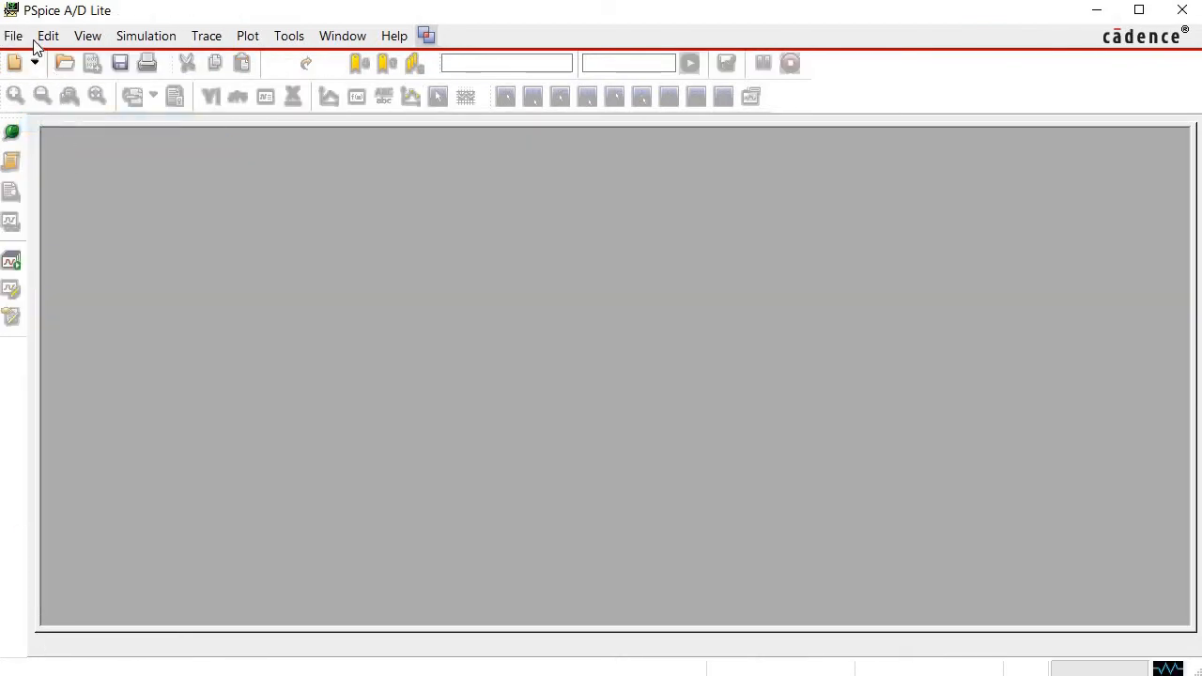
left_click(13, 35)
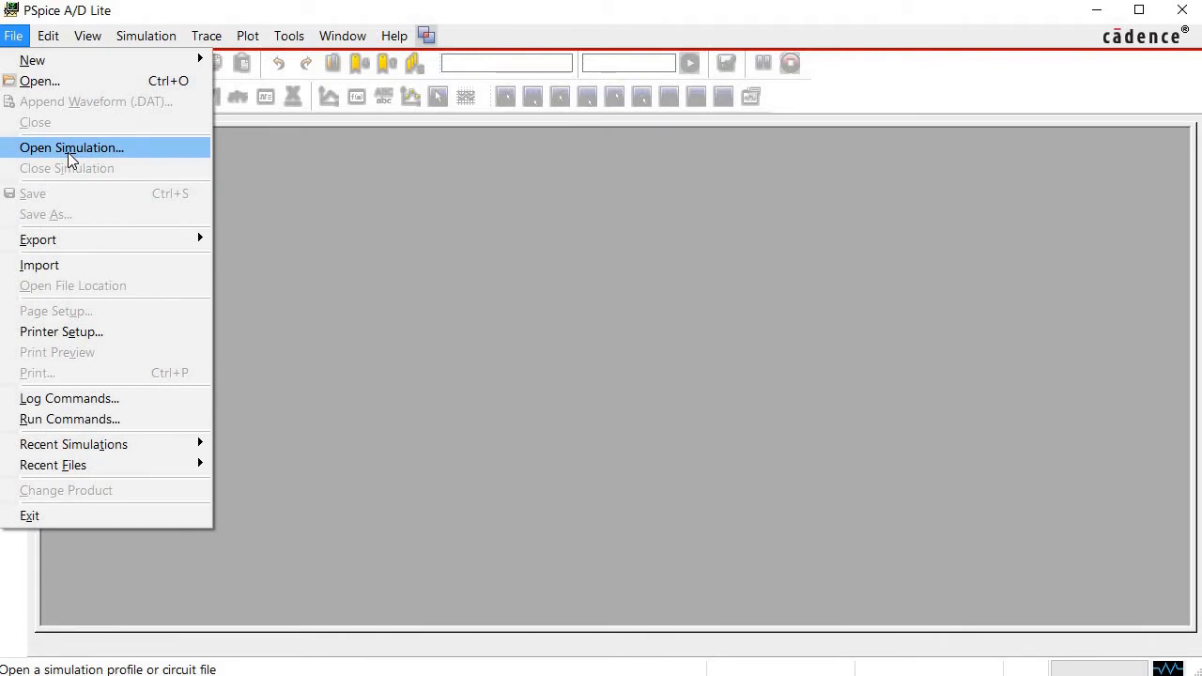
left_click(69, 150)
left_click(749, 515)
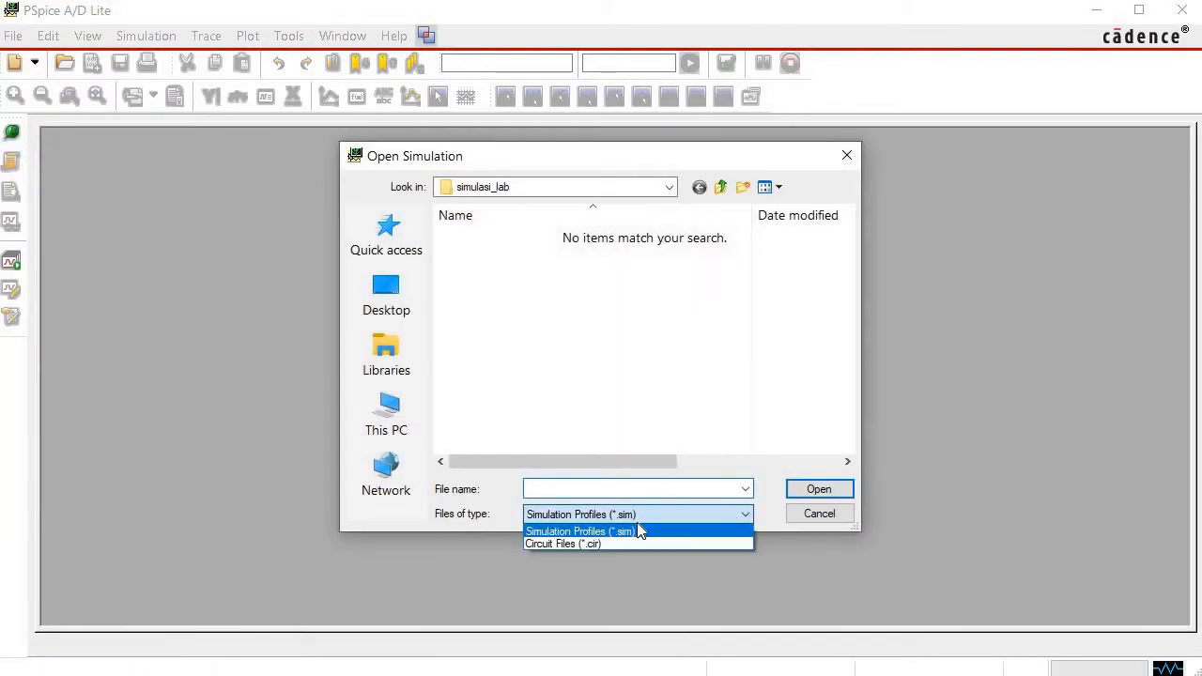
left_click(614, 541)
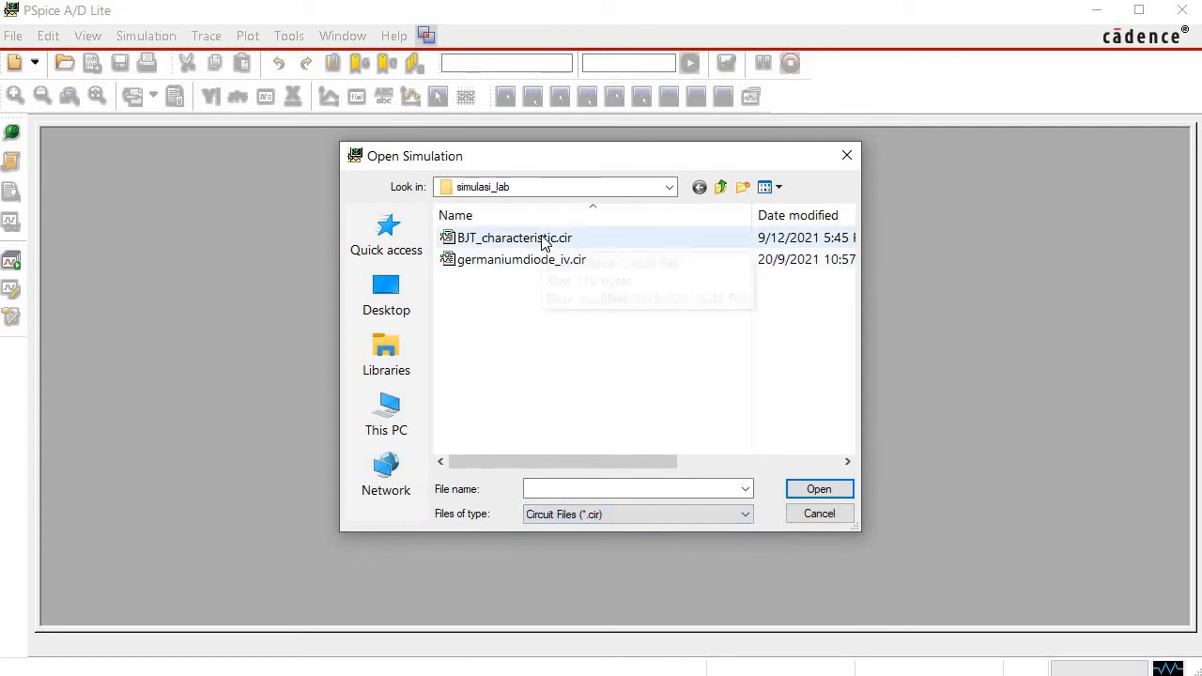
left_click(543, 238)
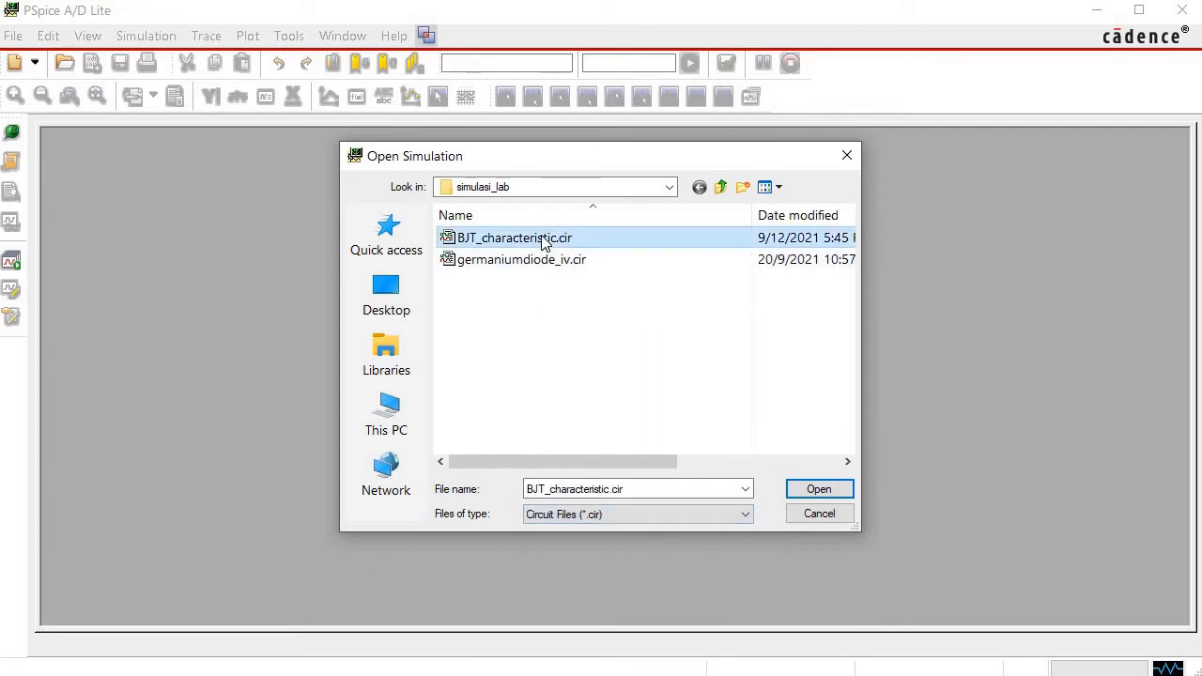
left_click(819, 490)
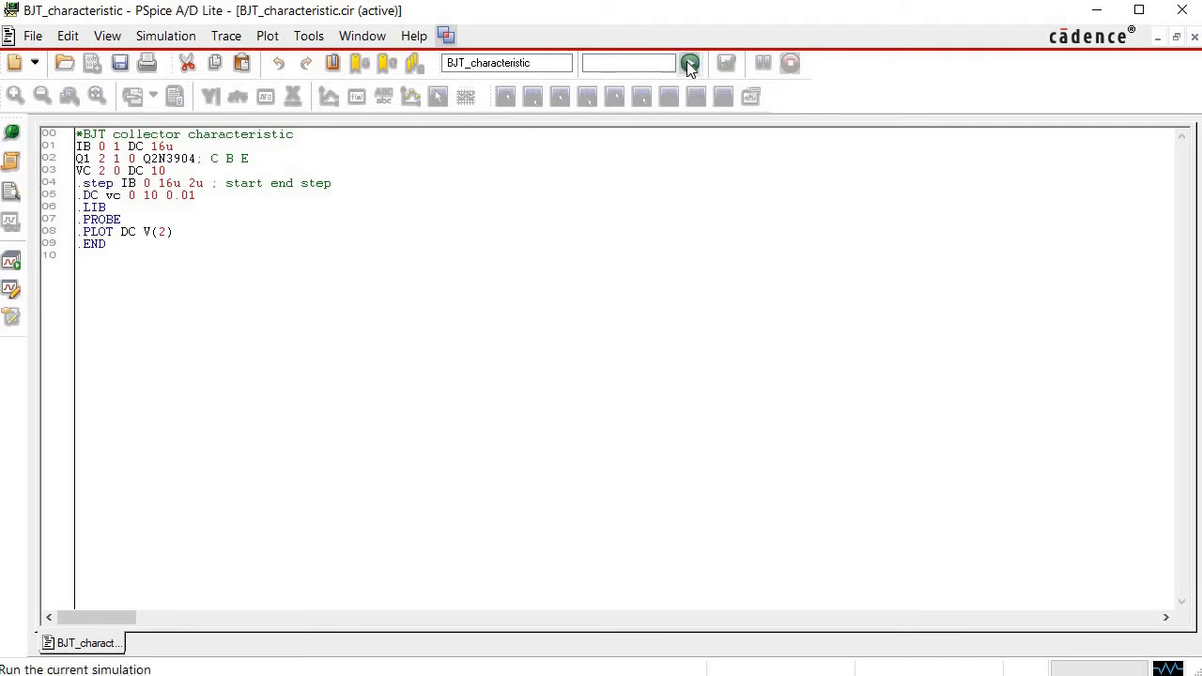
Run the simulation with all available IB sections loaded and plot the collector current trace IC(Q1).
left_click(688, 63)
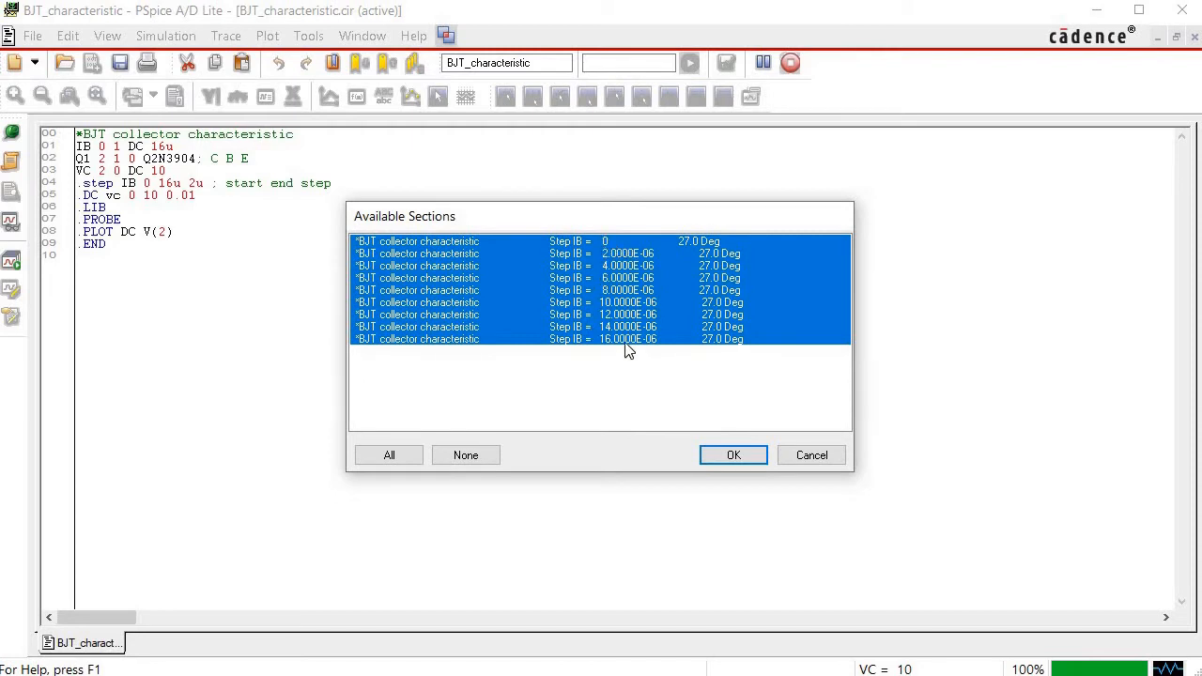
left_click(734, 456)
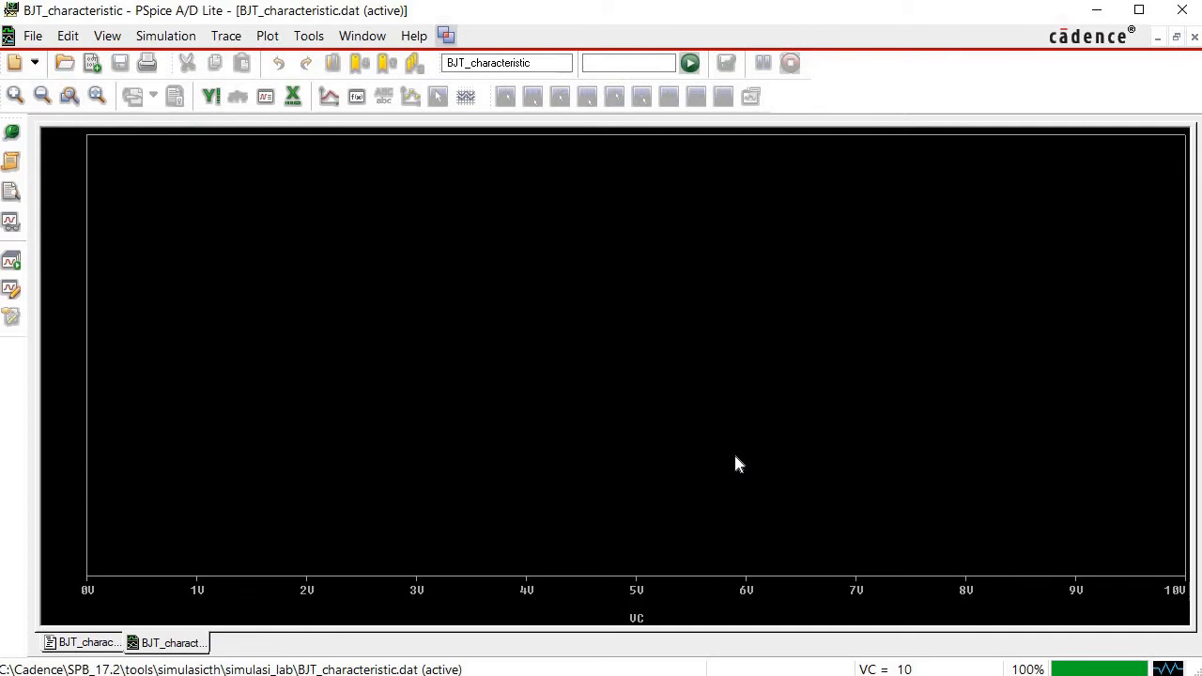
left_click(242, 37)
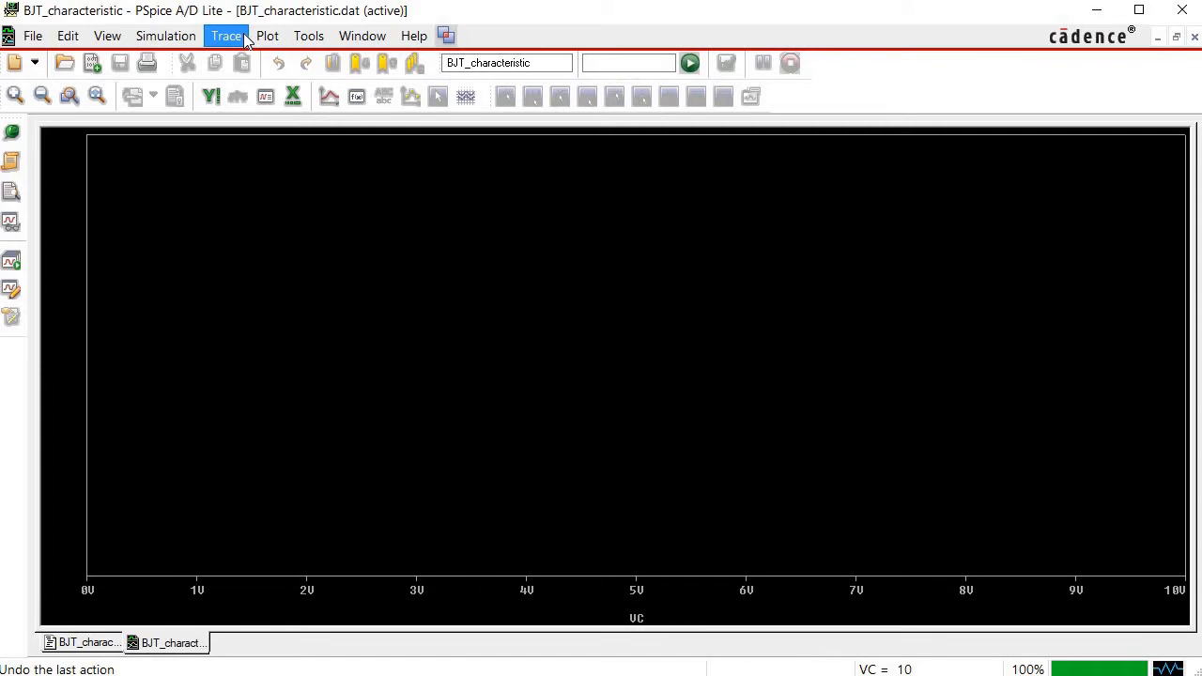
left_click(244, 37)
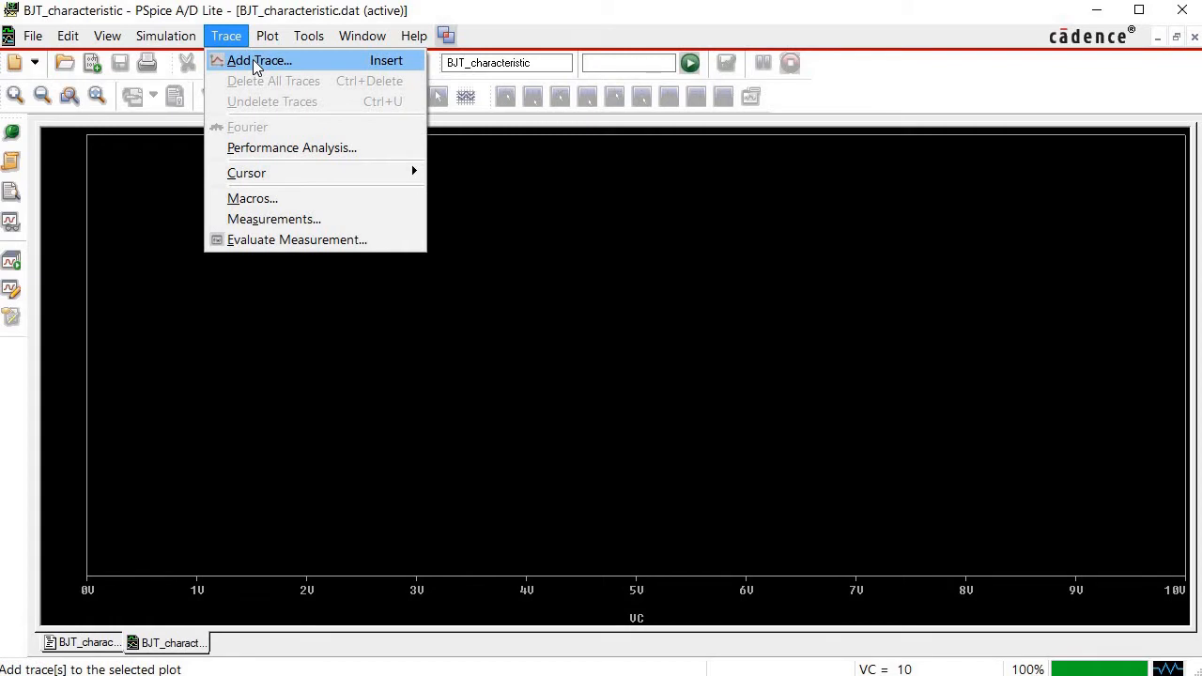
left_click(255, 62)
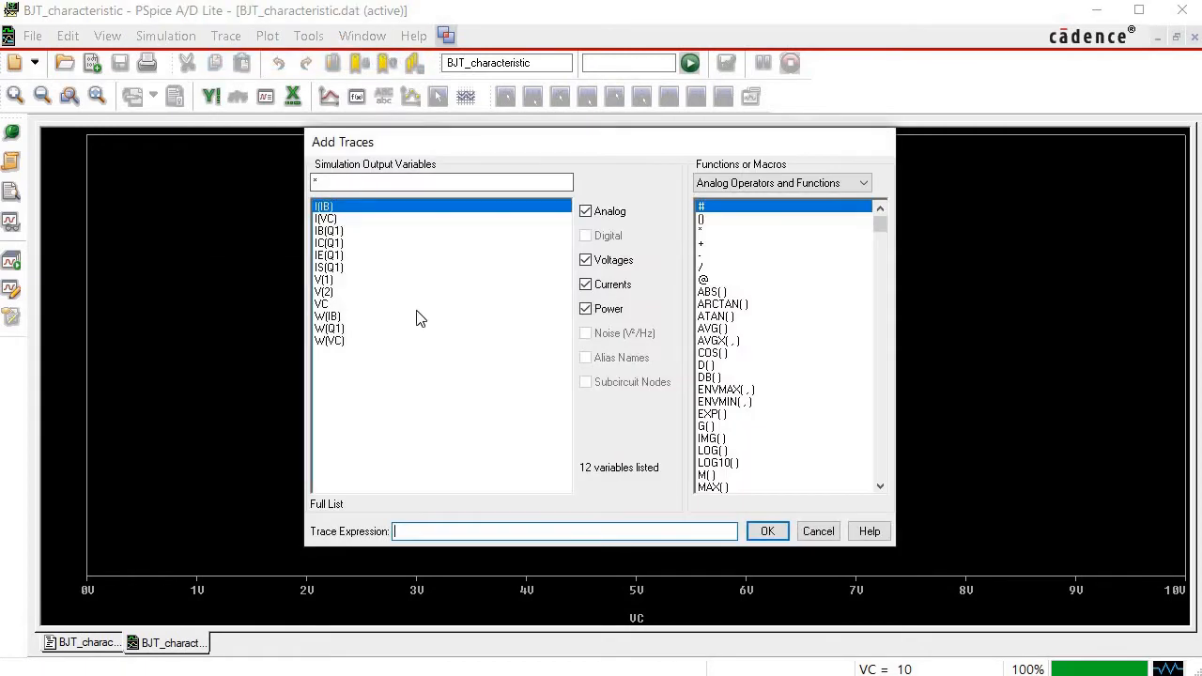
left_click(323, 246)
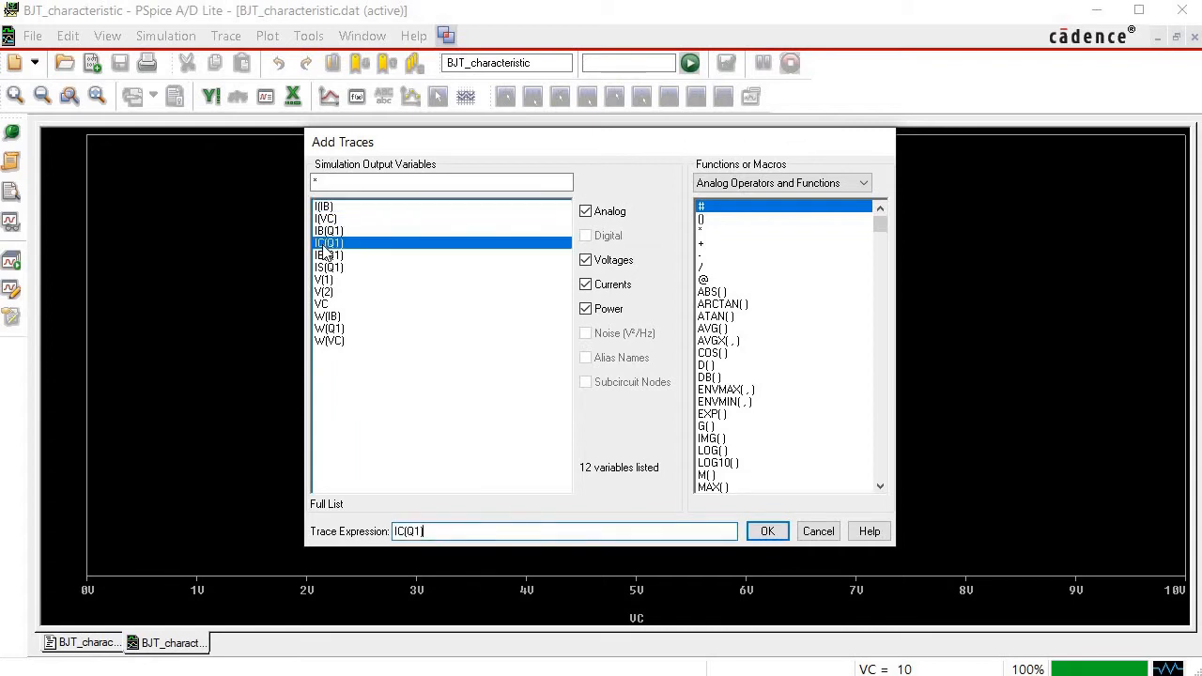
left_click(767, 533)
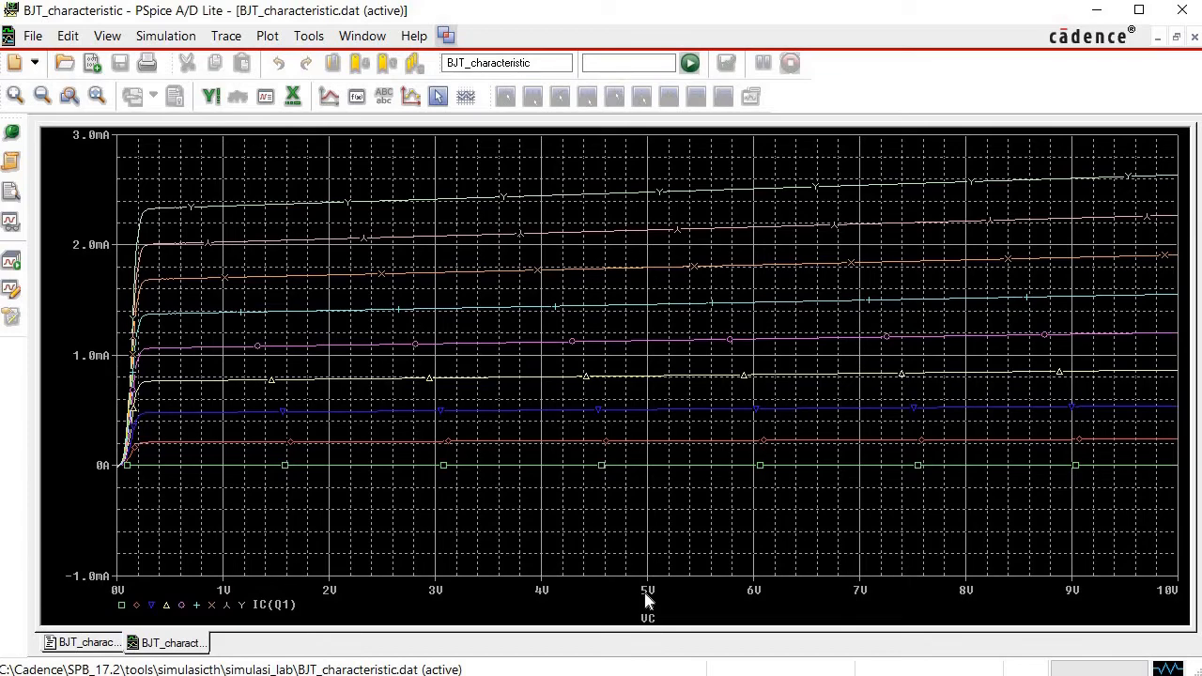
Enable a custom title for the plot's X axis and set it to "VCE (V)".
double_click(646, 601)
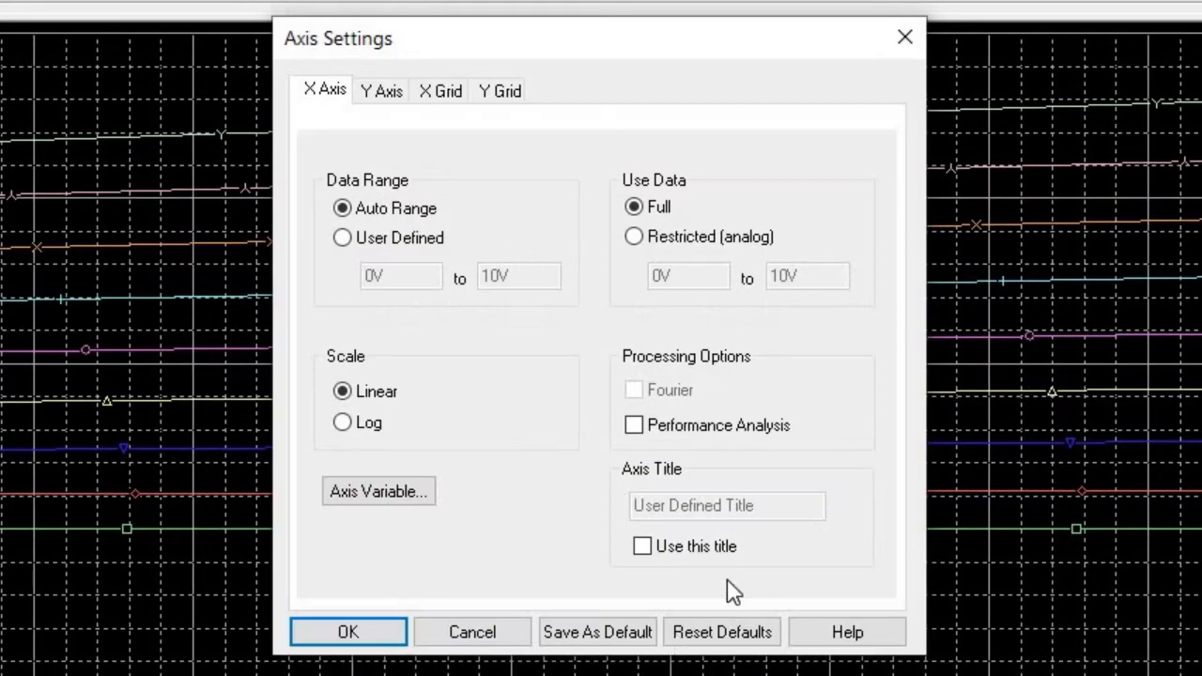
left_click(641, 547)
left_click(677, 505)
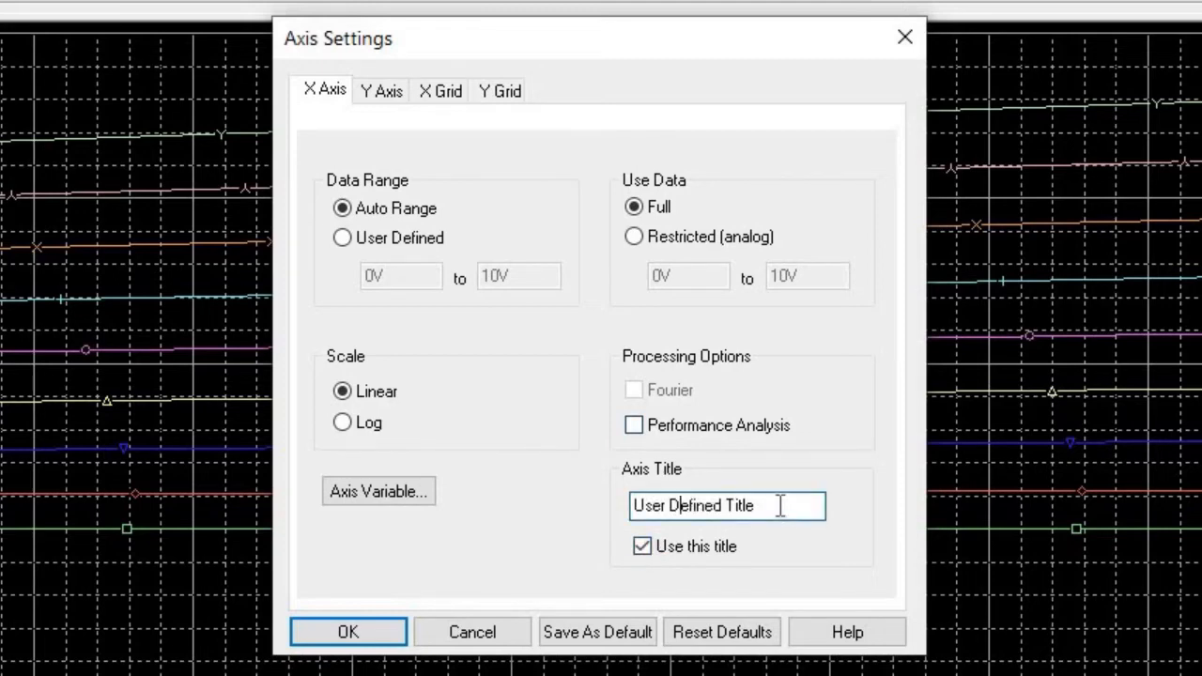
left_click_drag(772, 505, 592, 507)
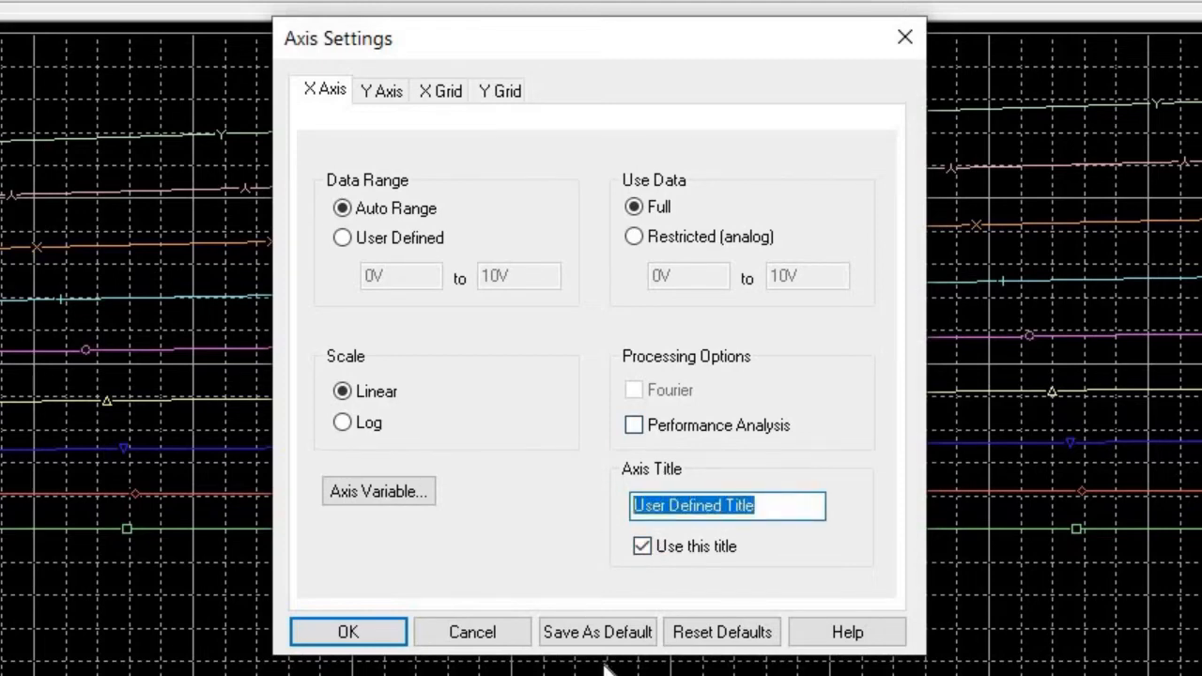
type("V")
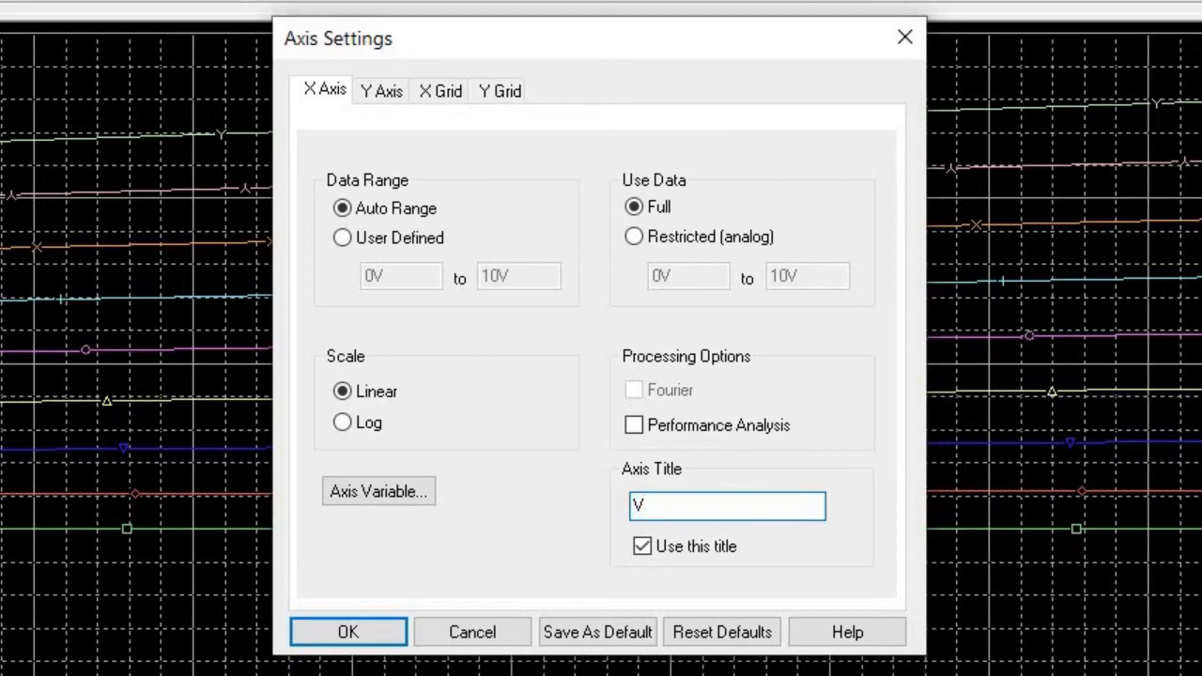
type("CE (V)")
Set the plot's Y axis to a user-defined range of -0.2mA to 3.0mA, title it "IC (mA)" and apply the axis settings.
left_click(381, 94)
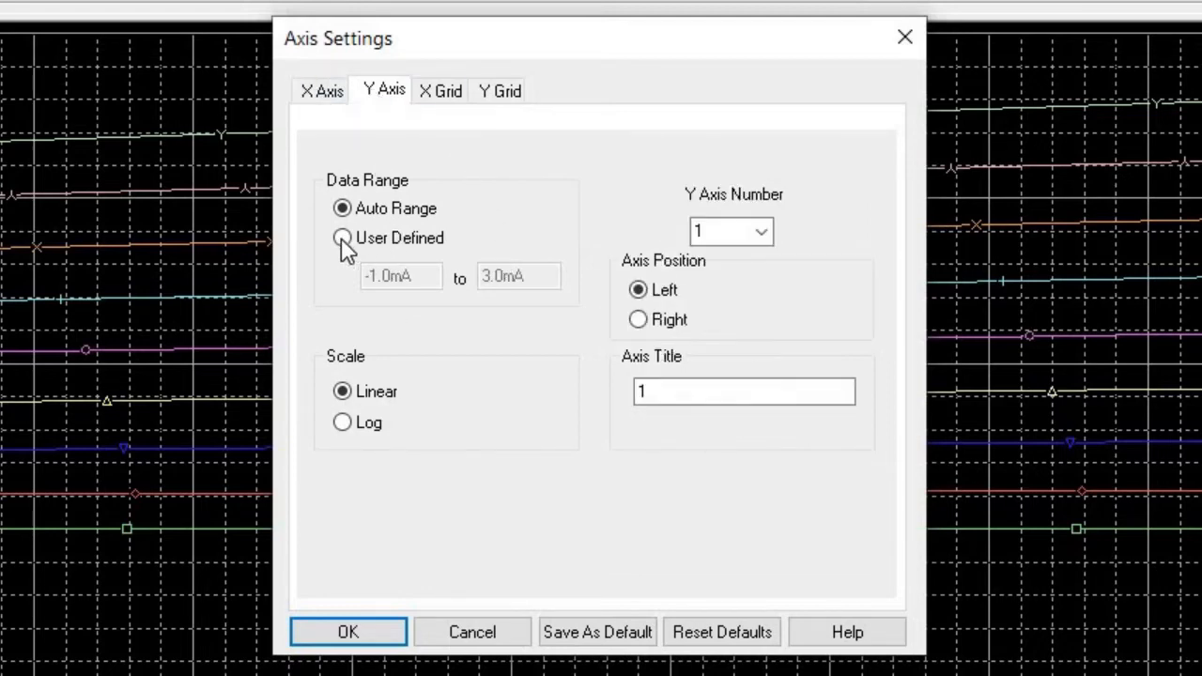
left_click(341, 238)
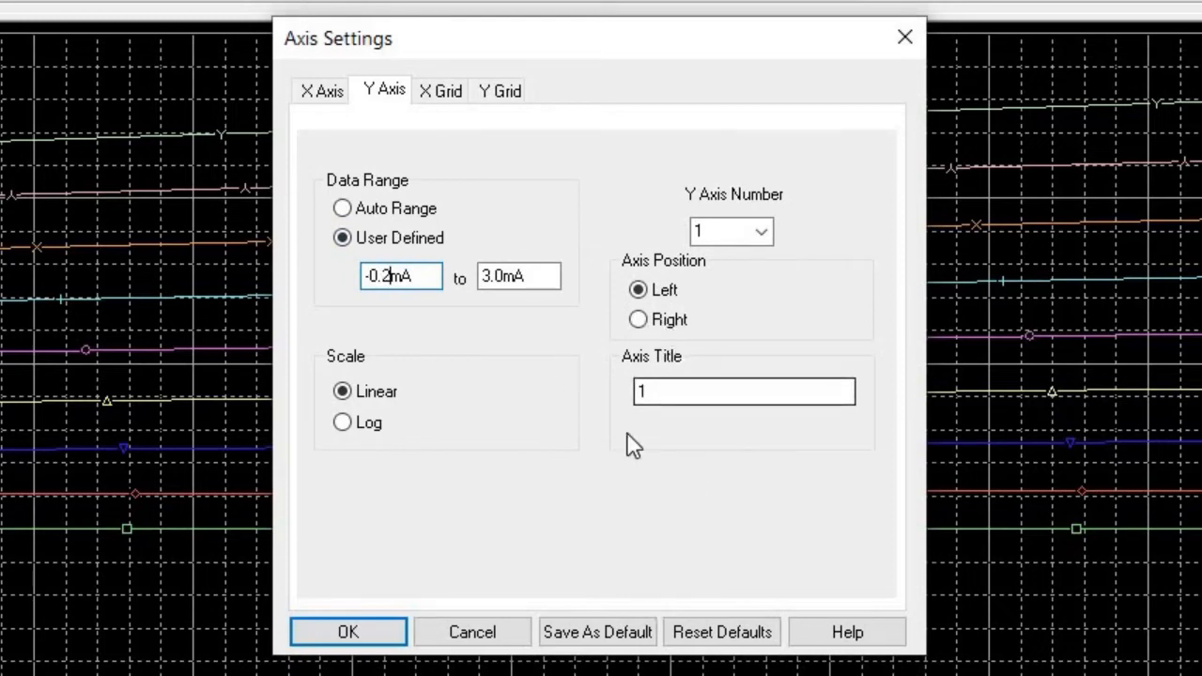
left_click_drag(679, 395, 617, 397)
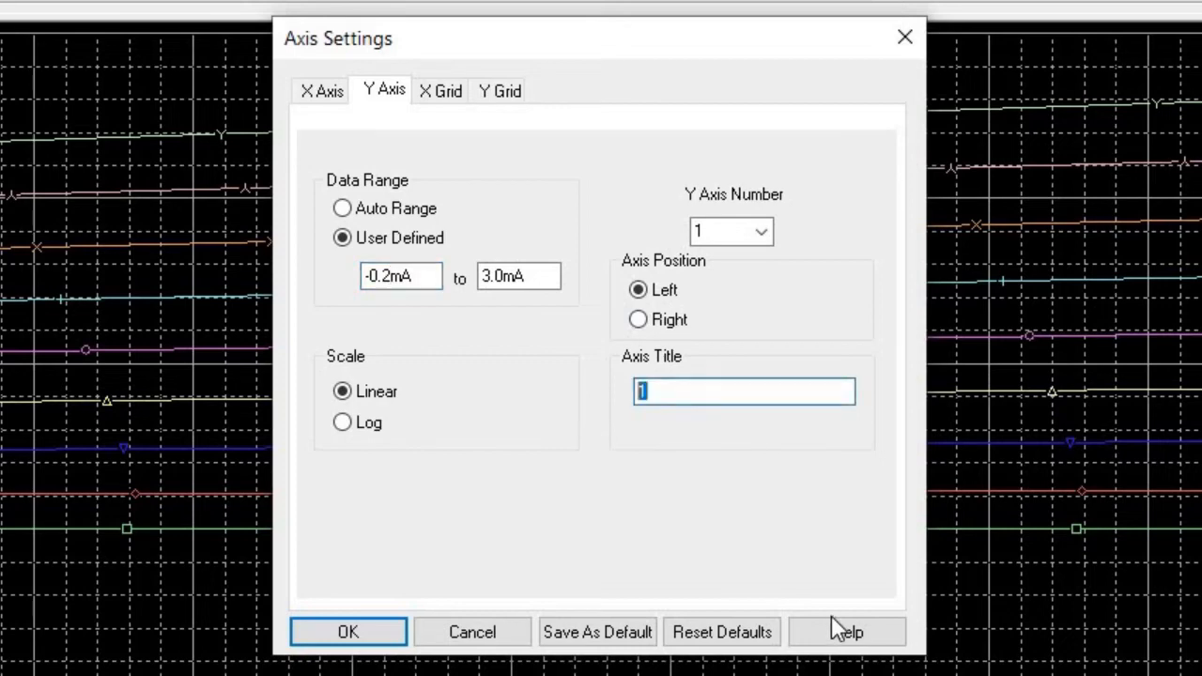
type("IC")
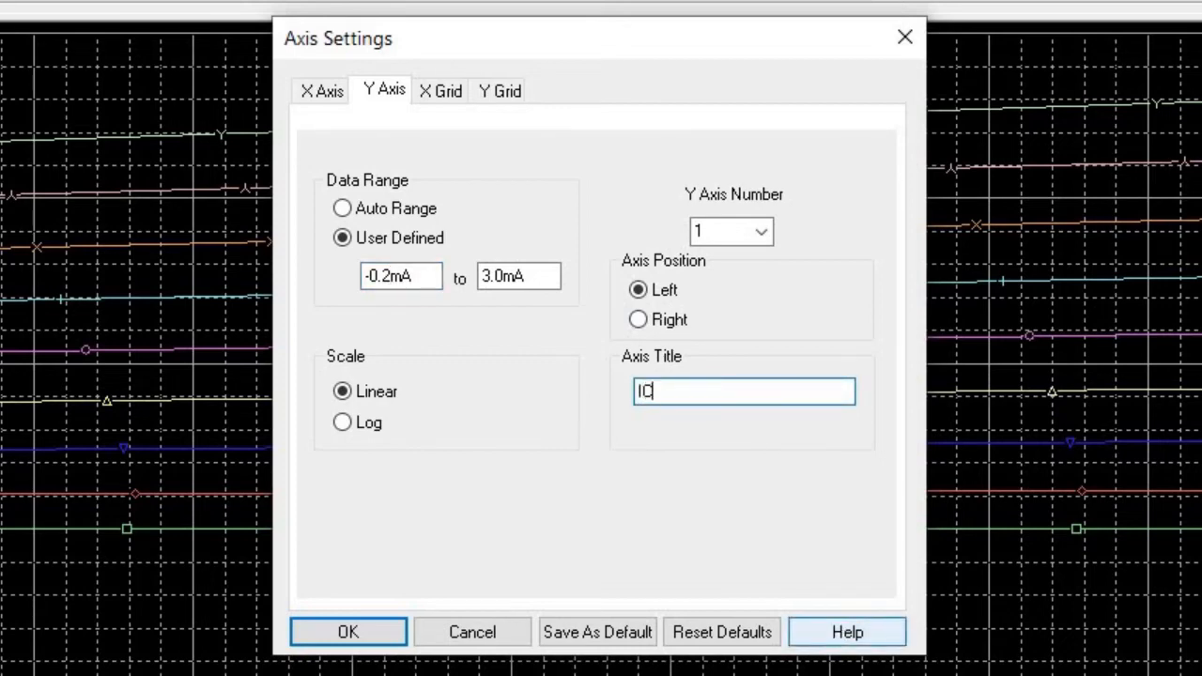
type(" (mA)")
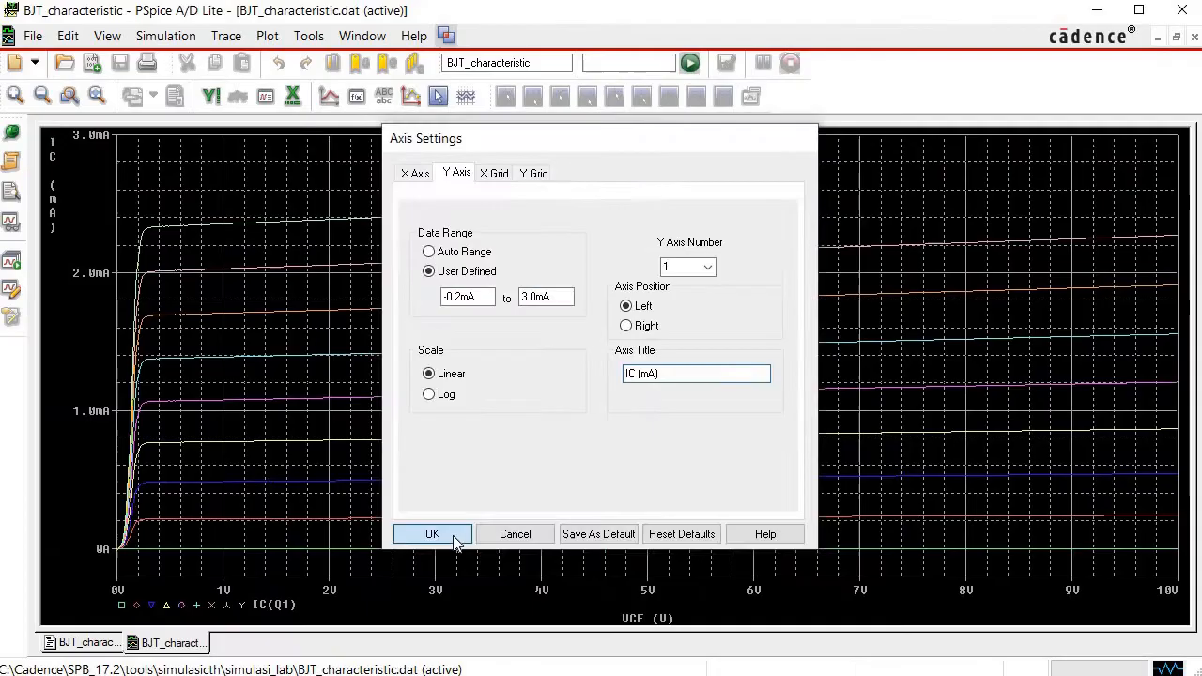
left_click(383, 634)
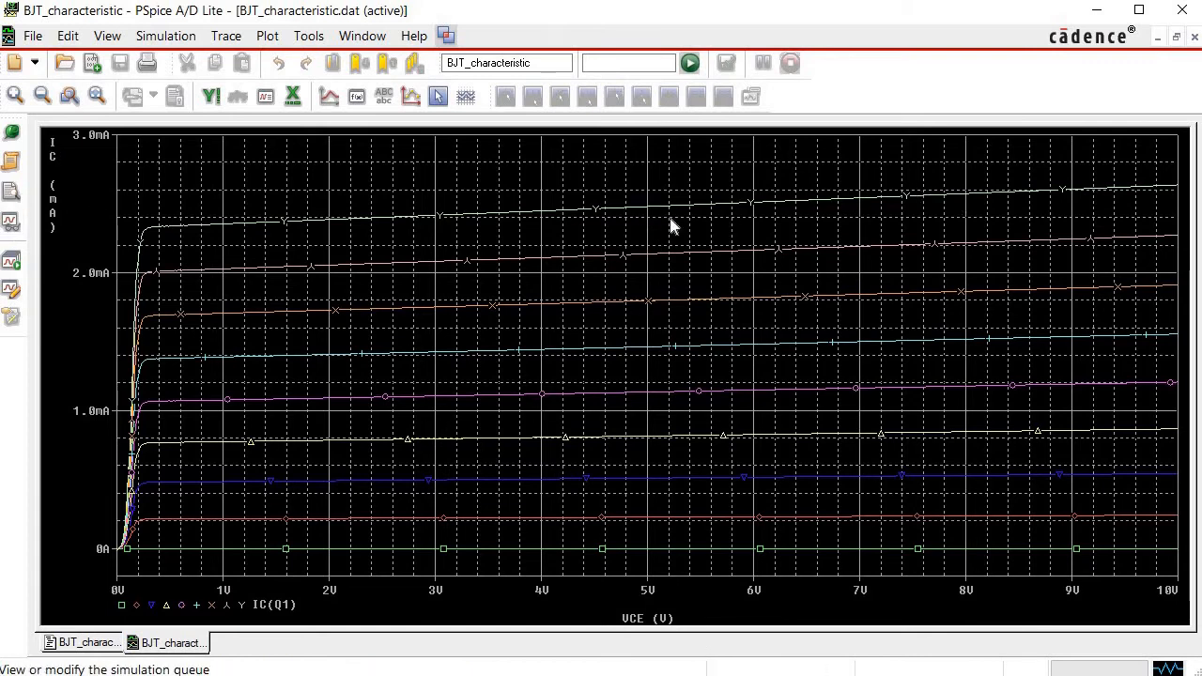
Thicken the uppermost IC(Q1) curve by giving it the fourth line width in its trace properties.
left_click(849, 198)
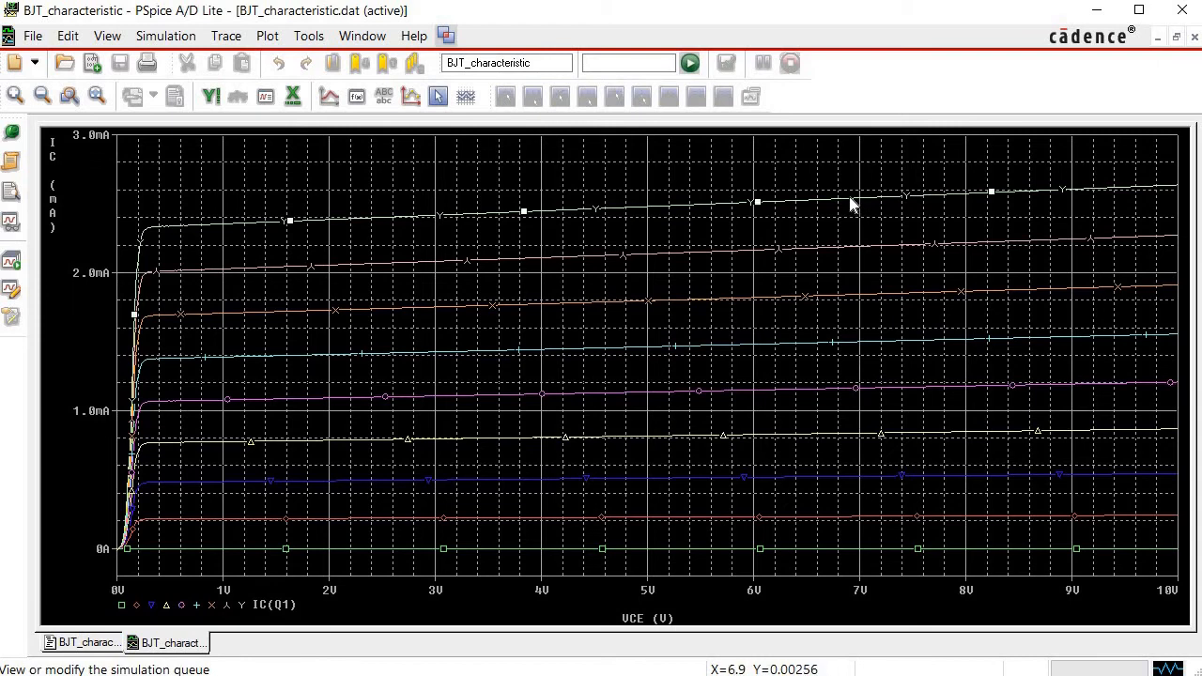
right_click(850, 205)
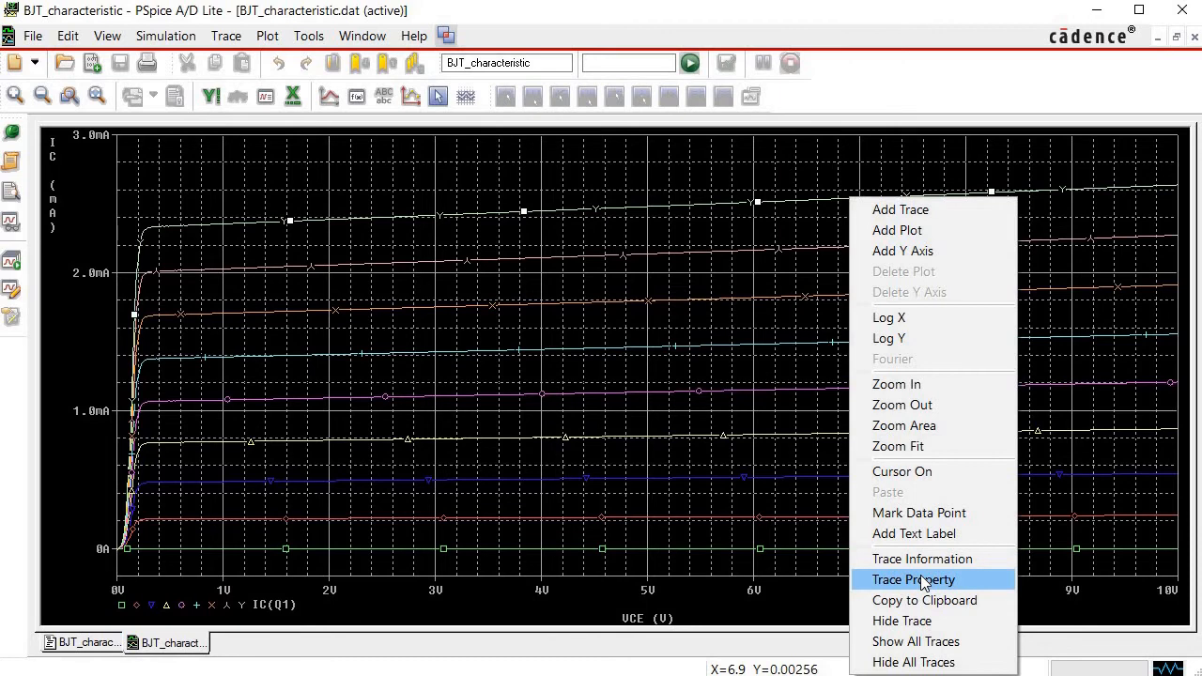
left_click(921, 578)
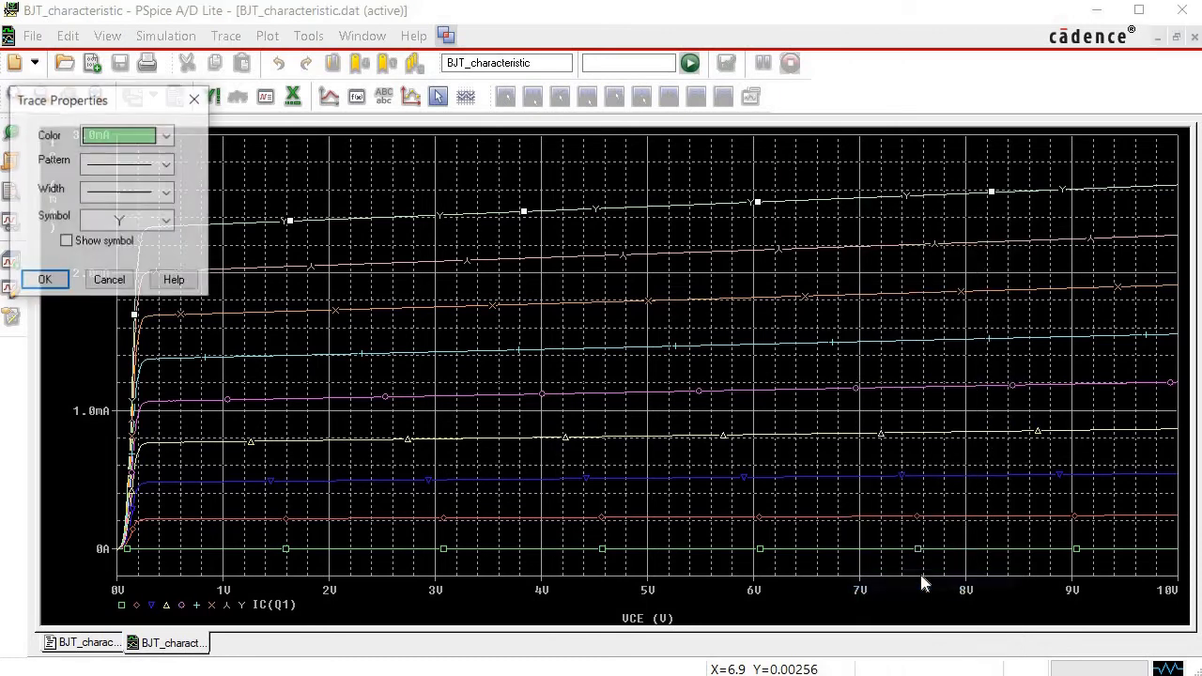
left_click(167, 196)
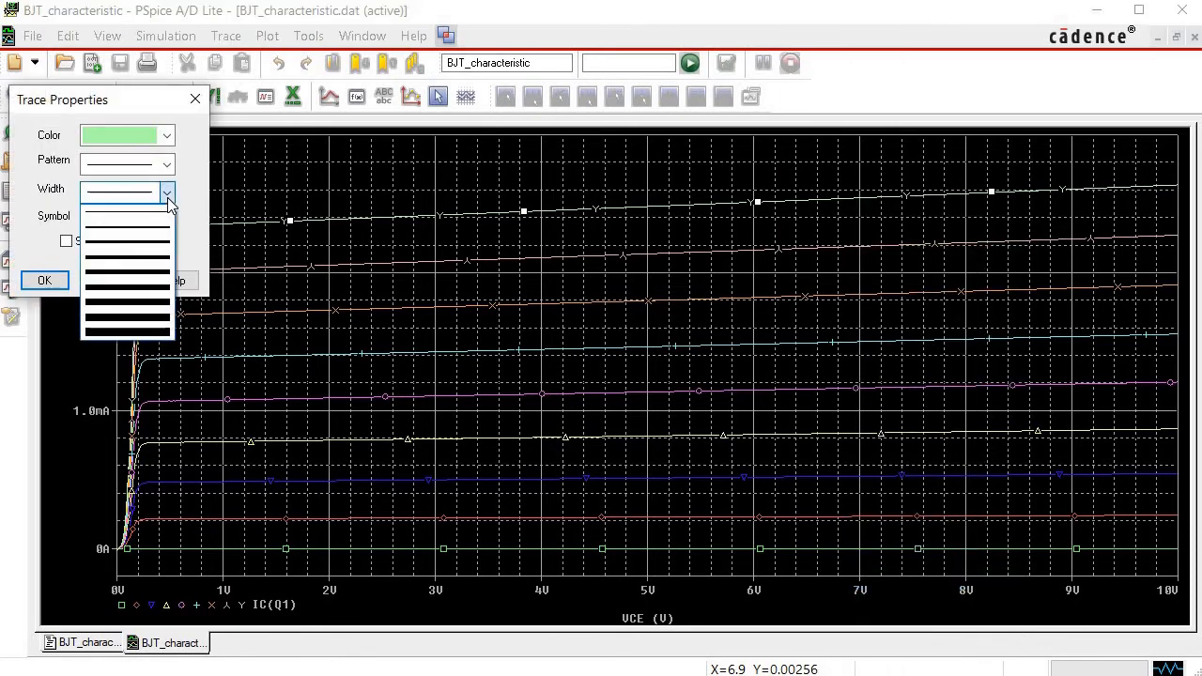
left_click(140, 257)
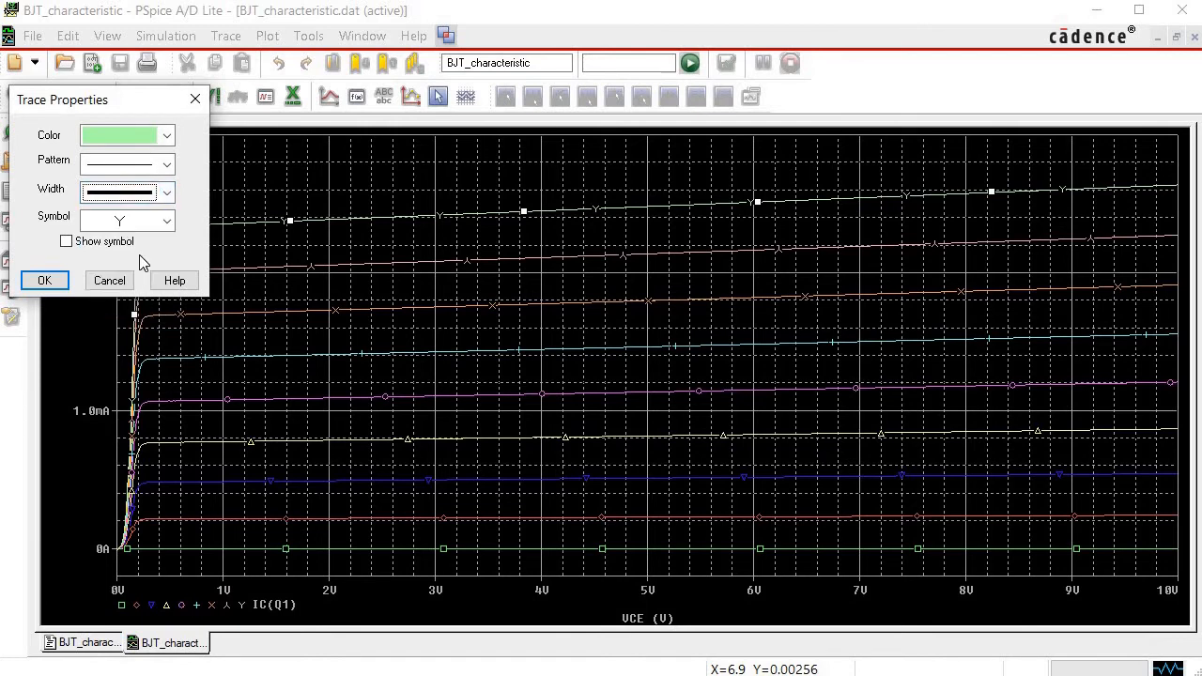
left_click(61, 282)
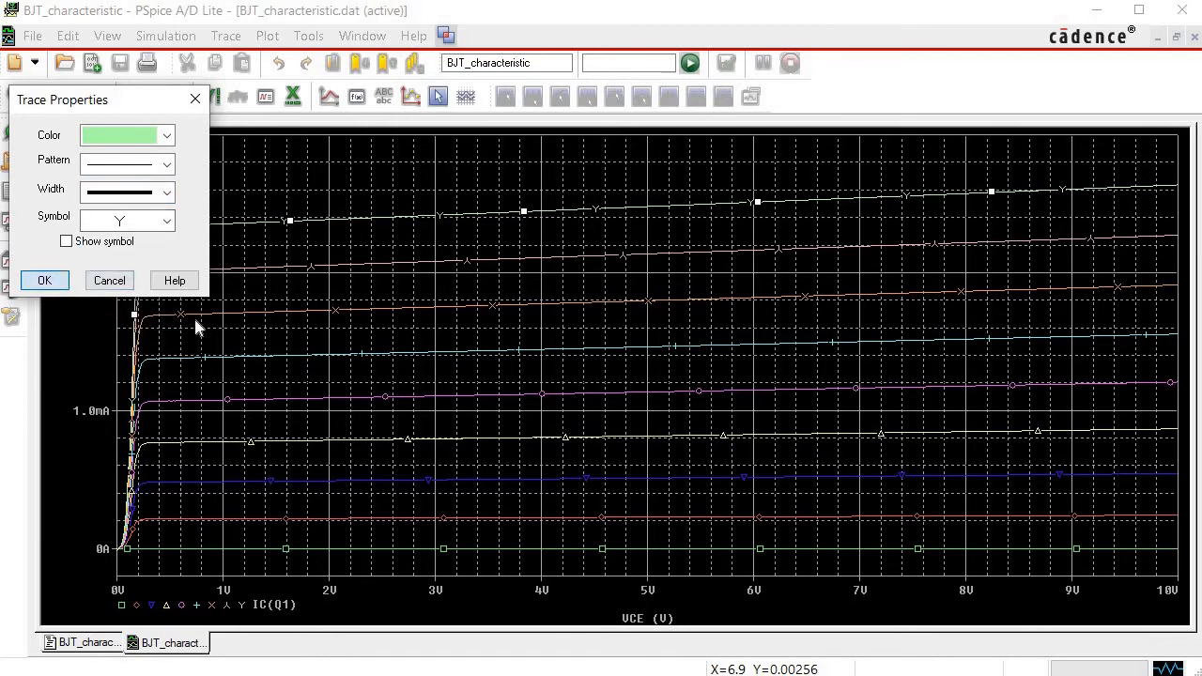
Give the second-highest IC(Q1) curve the same fourth line width in its trace properties.
right_click(816, 246)
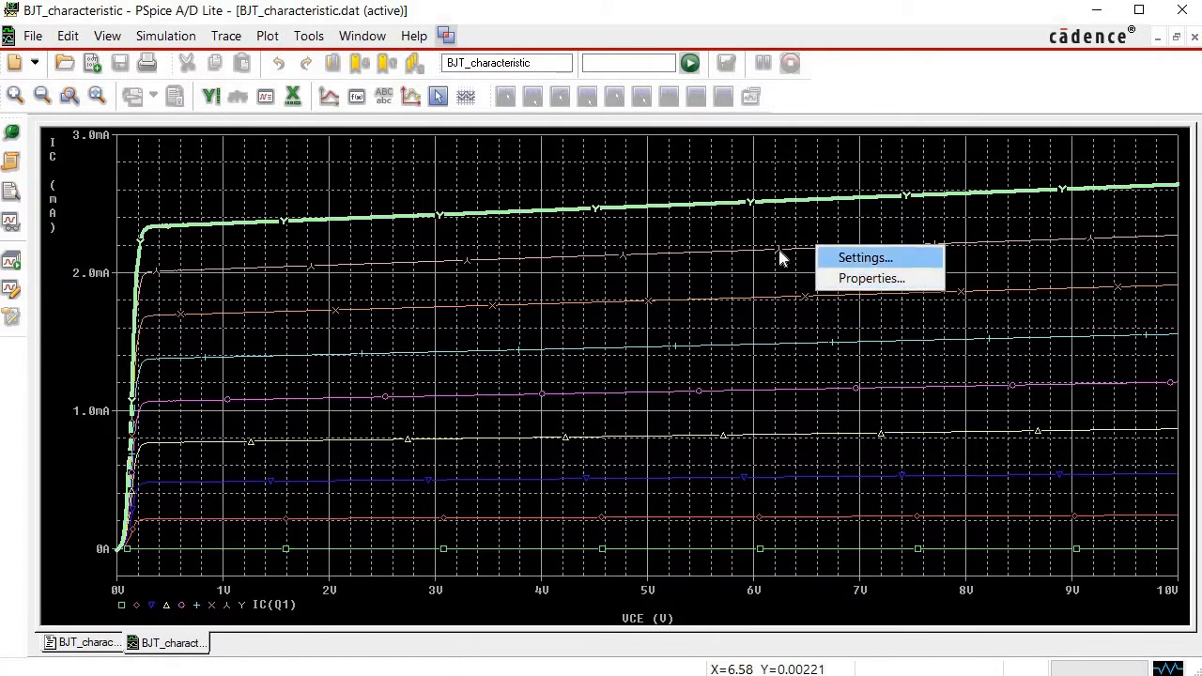
left_click(779, 258)
right_click(780, 256)
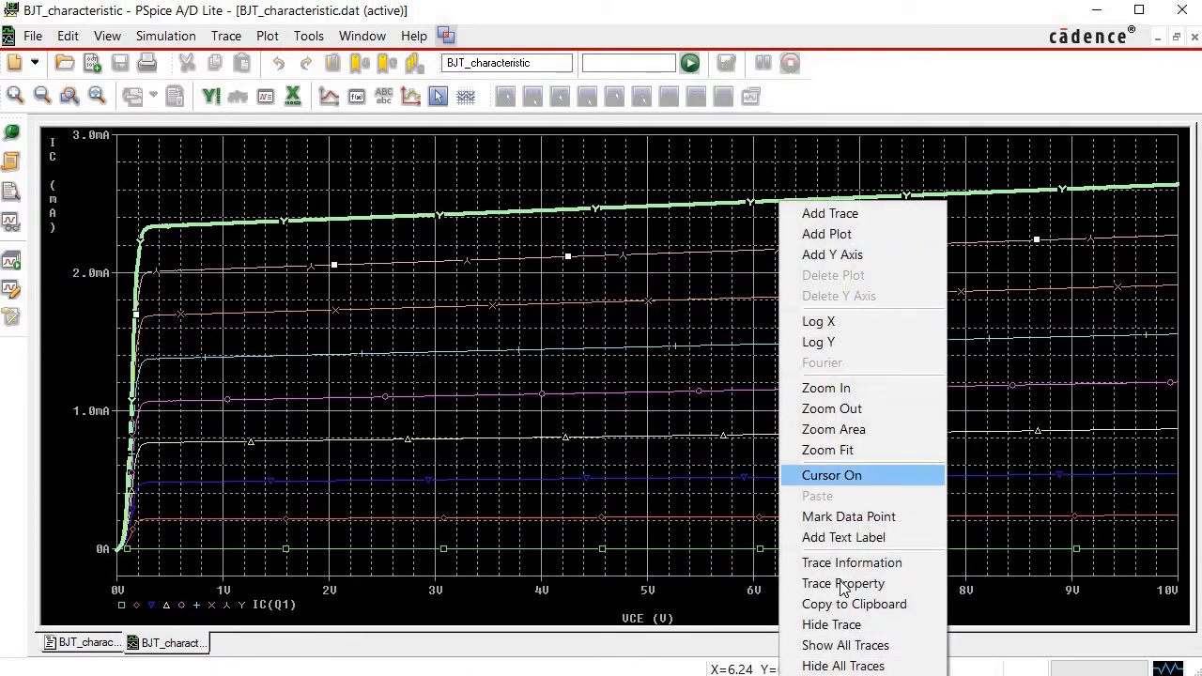
left_click(842, 583)
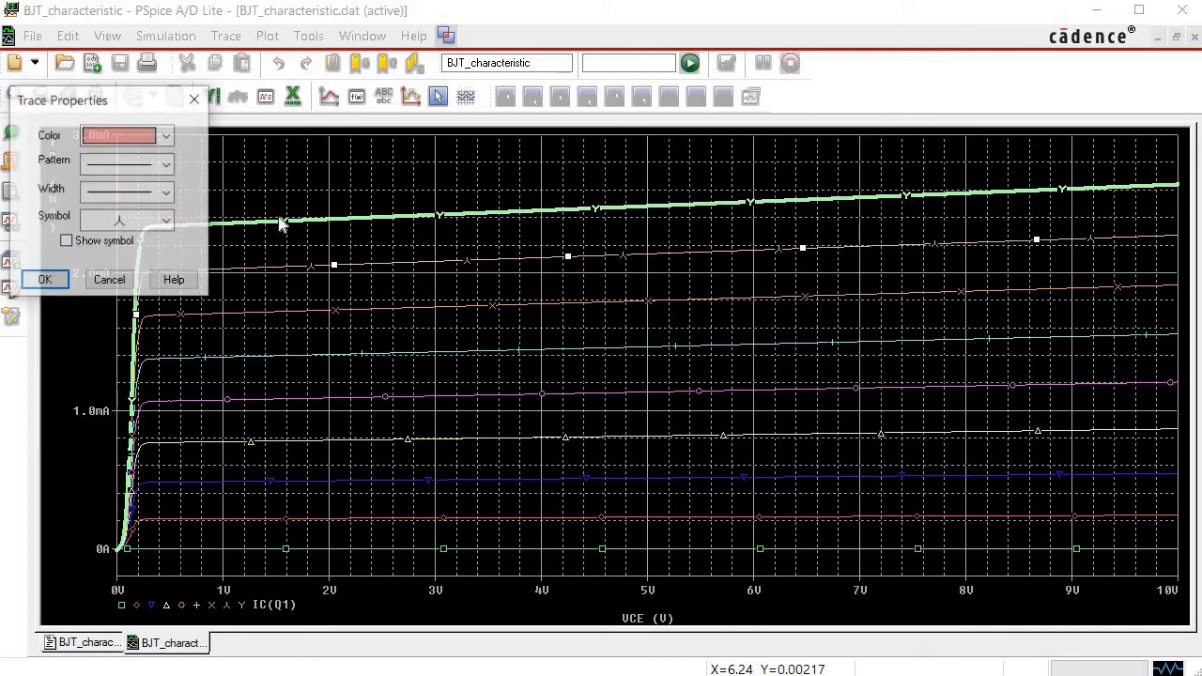
left_click(168, 192)
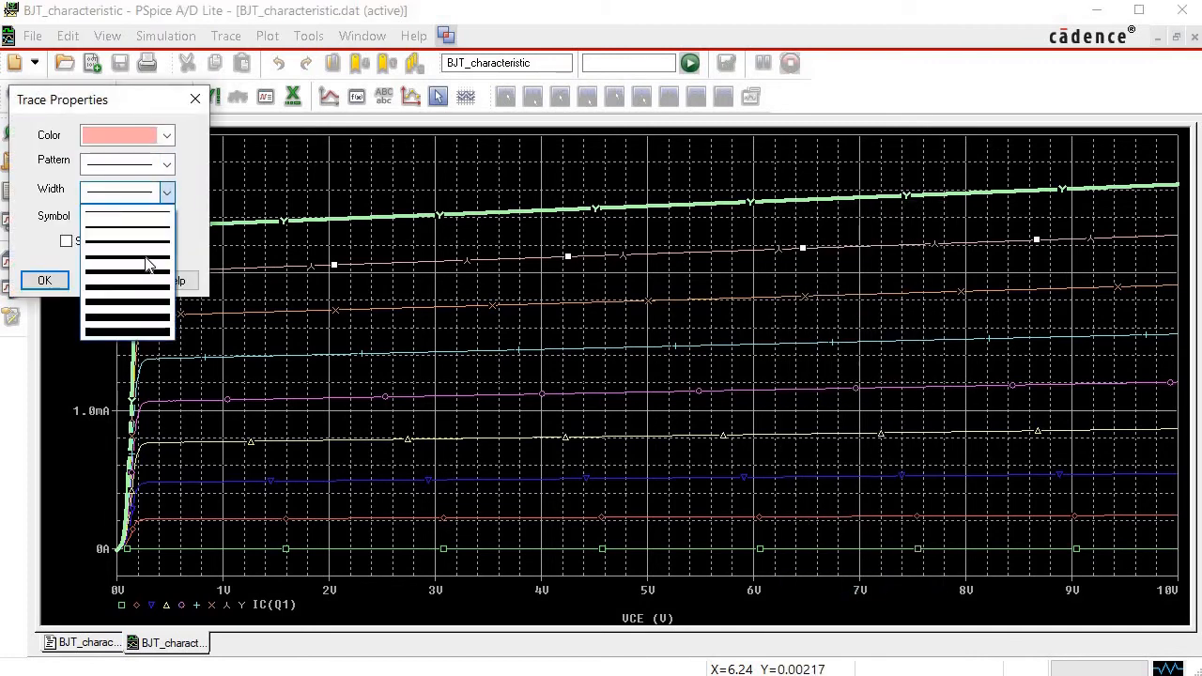
left_click(148, 263)
left_click(45, 280)
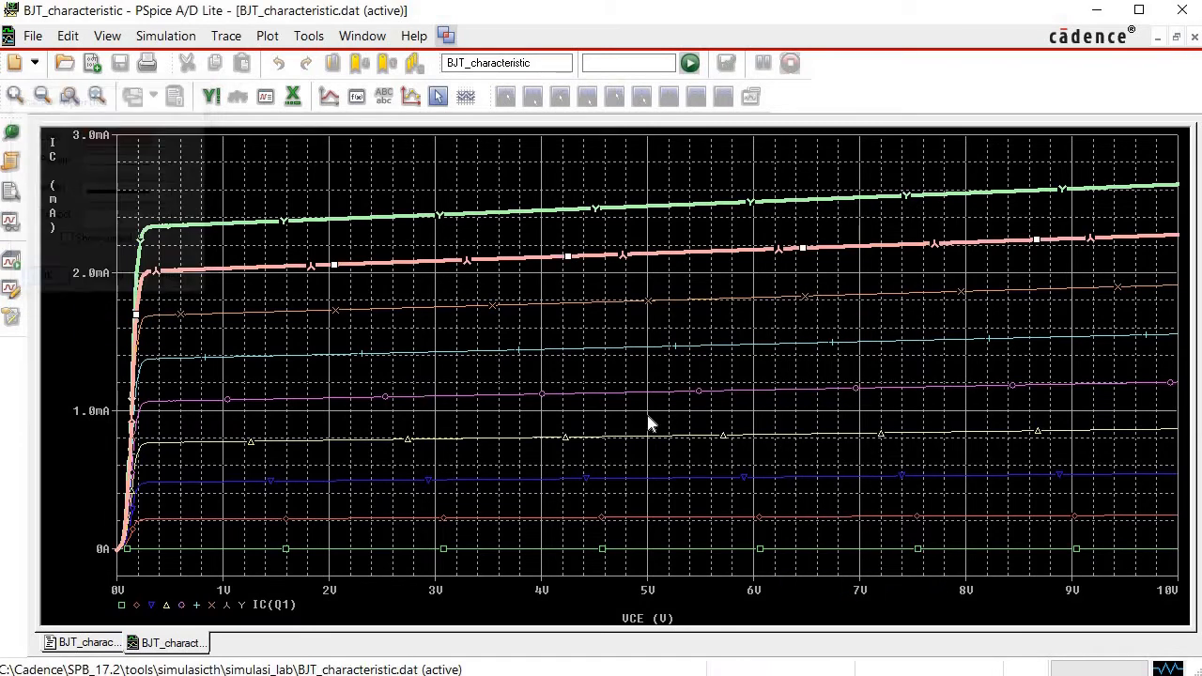
Select the remaining seven thin IC(Q1) curves together and set their trace width to the fourth line width.
left_click(820, 299)
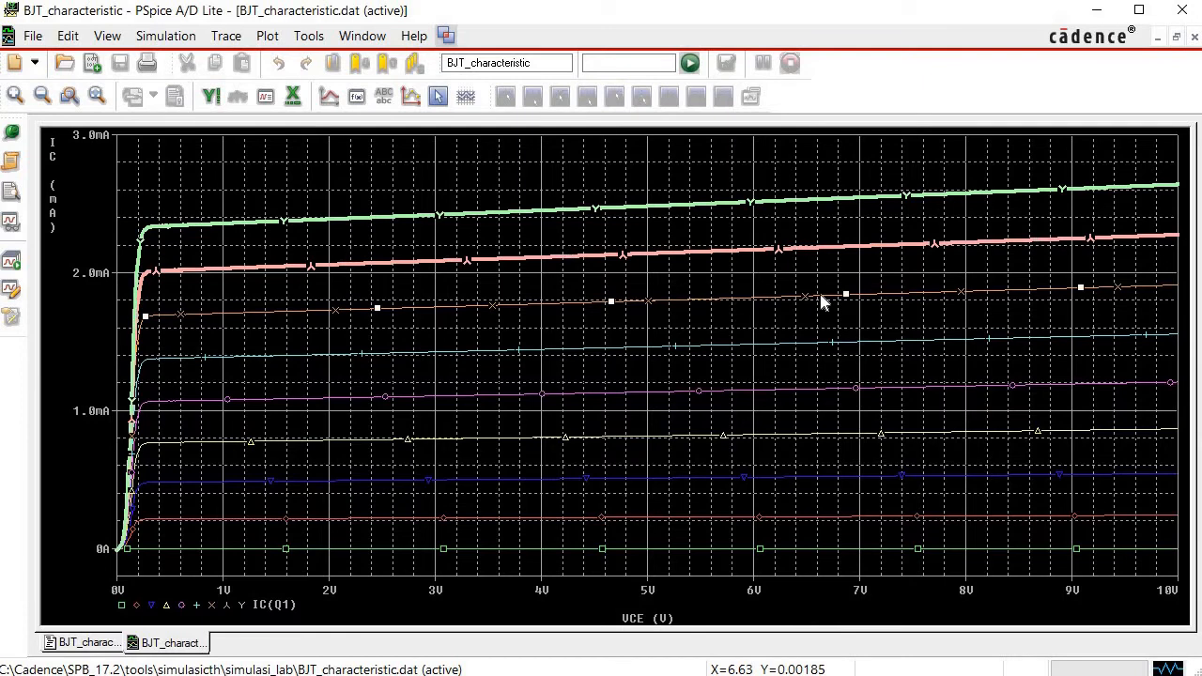
left_click(831, 347, "shift")
left_click(797, 387, "shift")
left_click(796, 438, "shift")
left_click(791, 477, "shift")
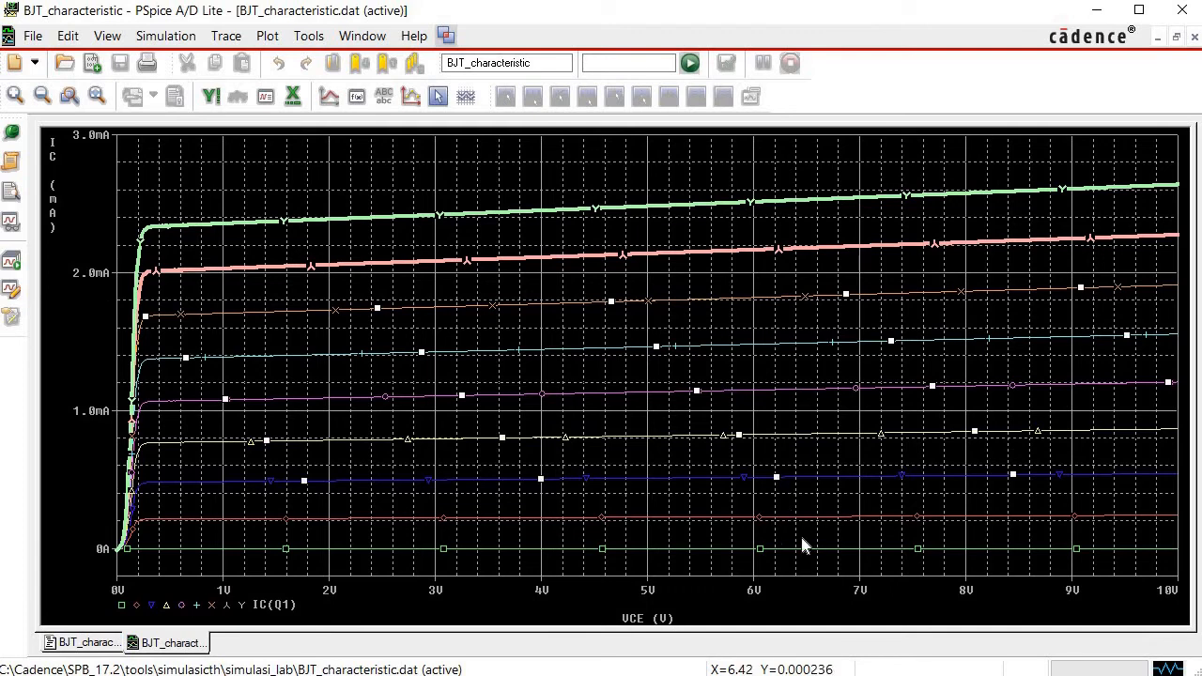
left_click(801, 527, "shift")
left_click(805, 548, "shift")
right_click(804, 542)
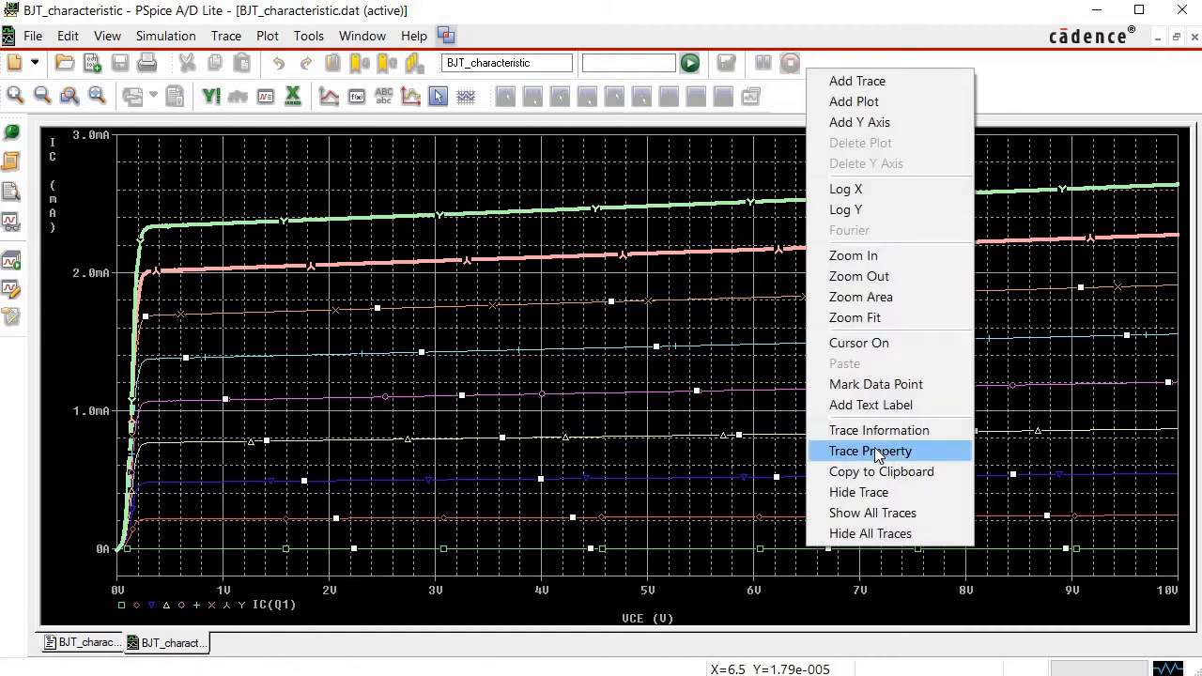
left_click(874, 447)
left_click(166, 193)
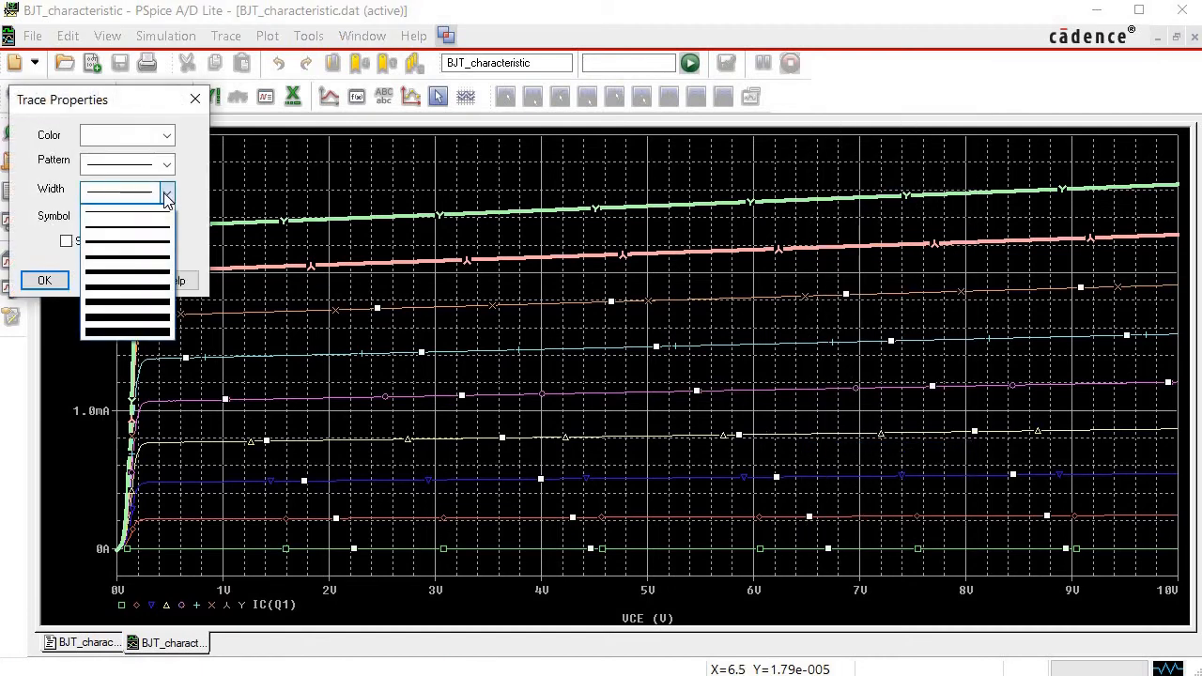
left_click(149, 265)
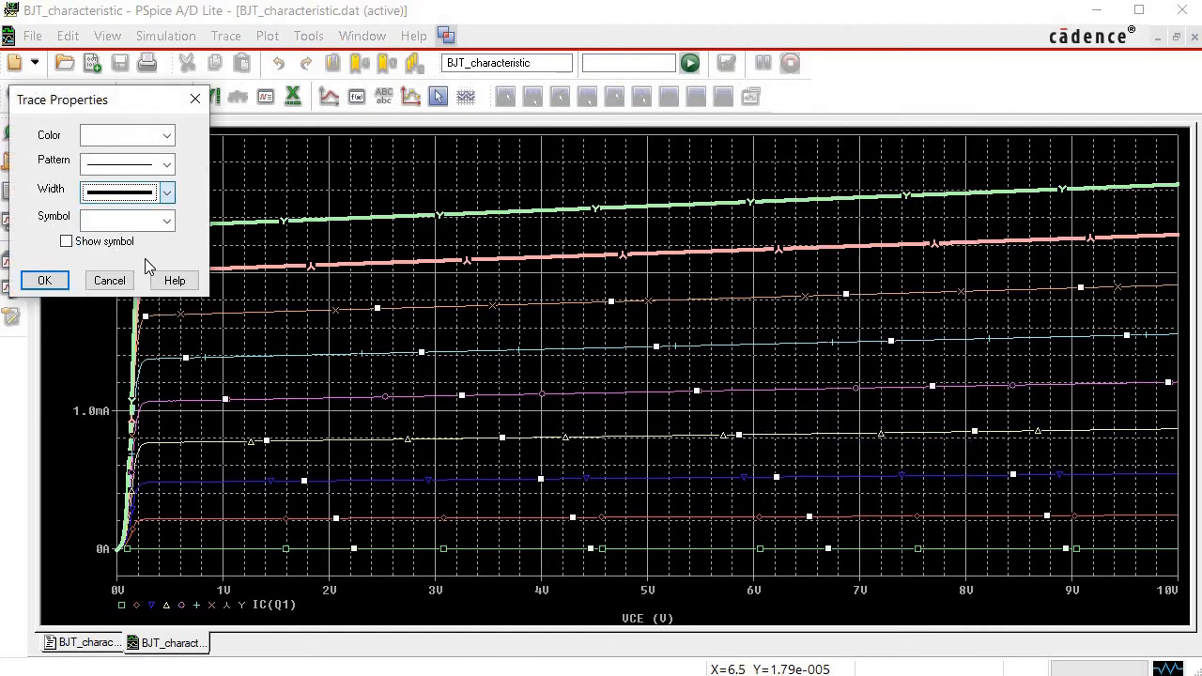
left_click(44, 280)
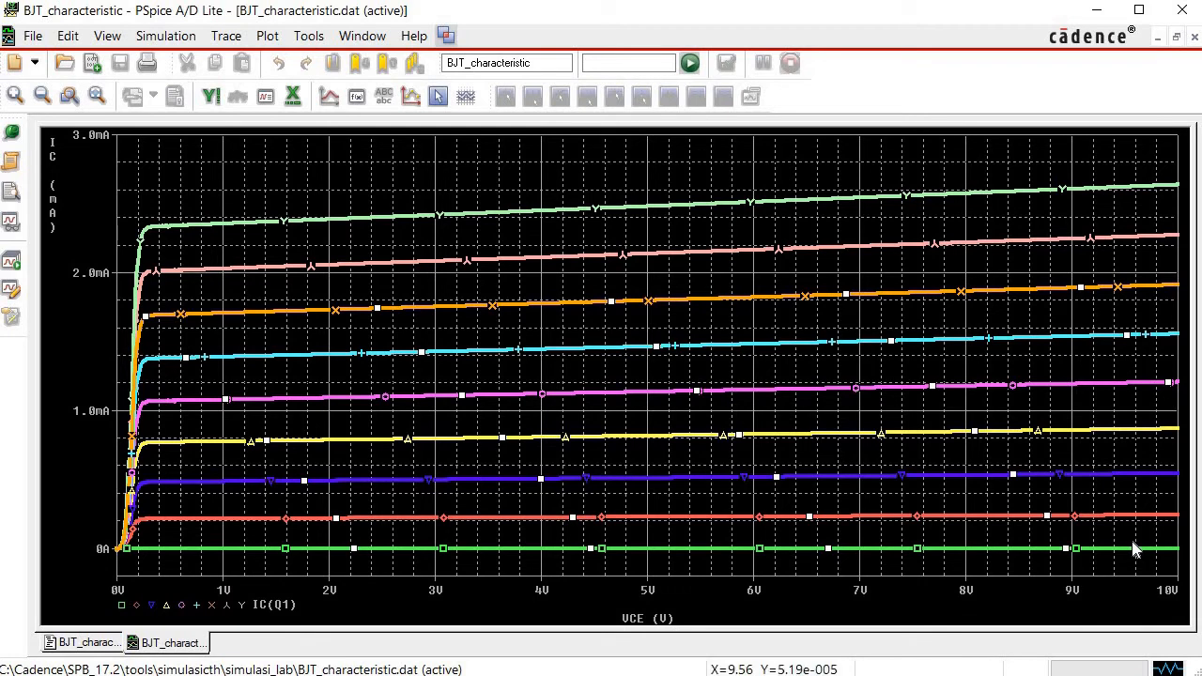
Add a lime Arial 14 text label "IB = 0 uA" just above the lowest curve near VCE = 10V.
left_click(267, 35)
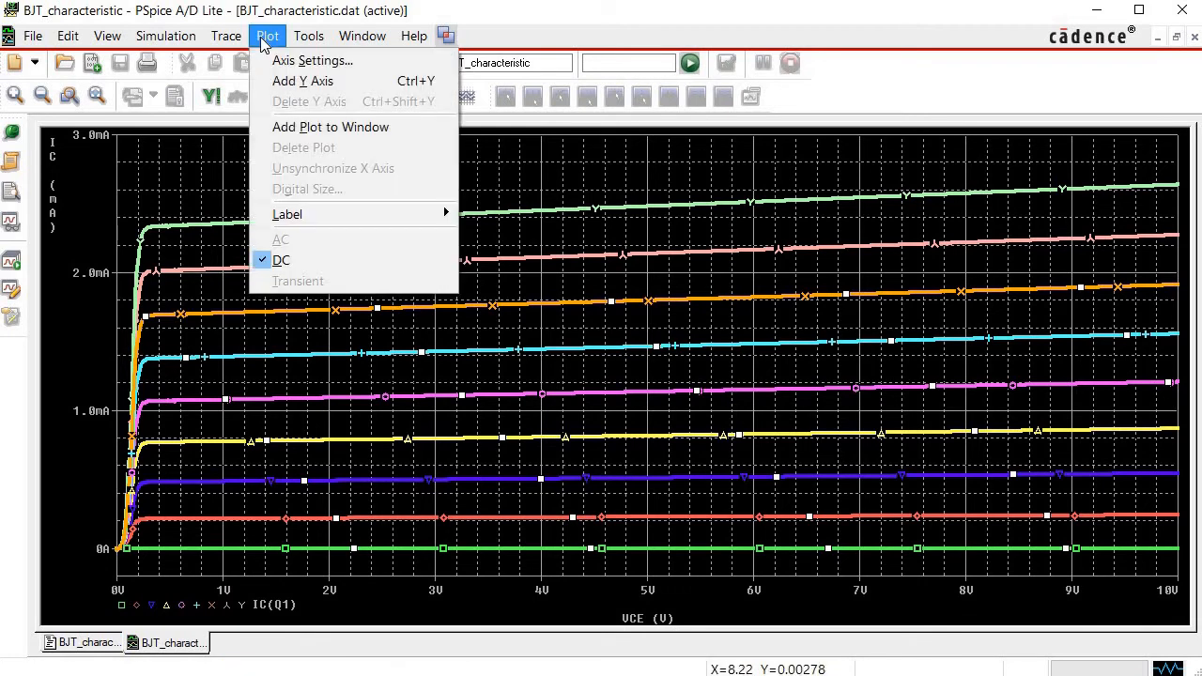
mouse_move(302, 215)
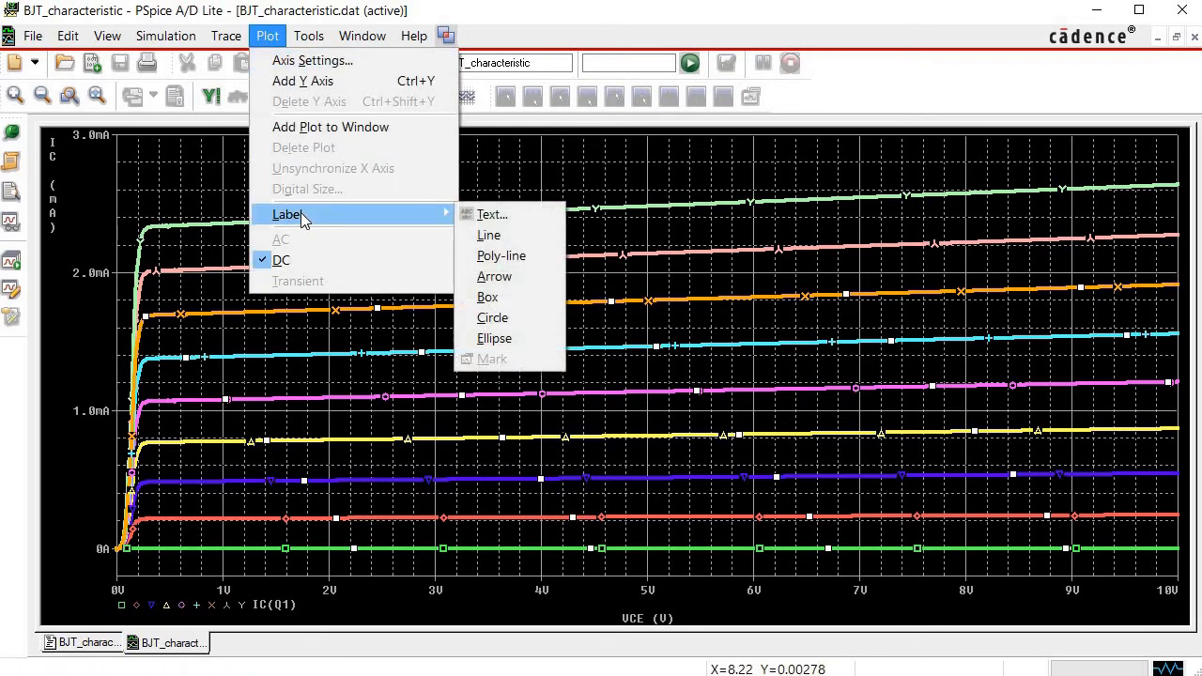
left_click(498, 216)
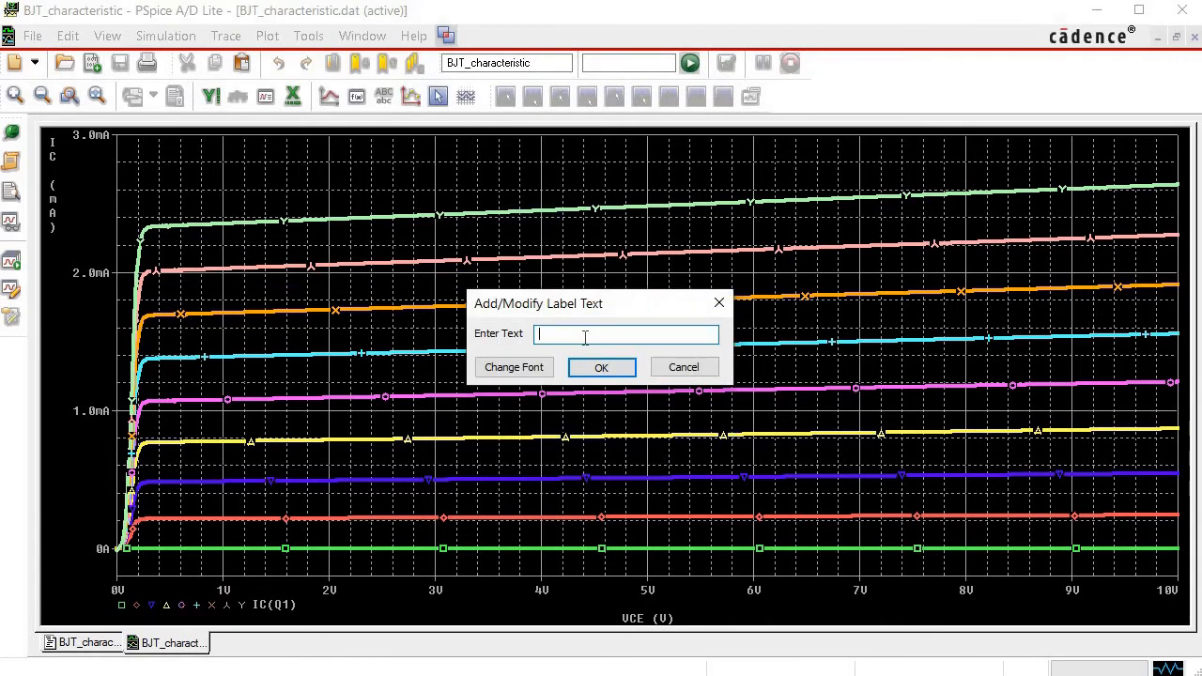
type("IB = 0 uA")
left_click(540, 371)
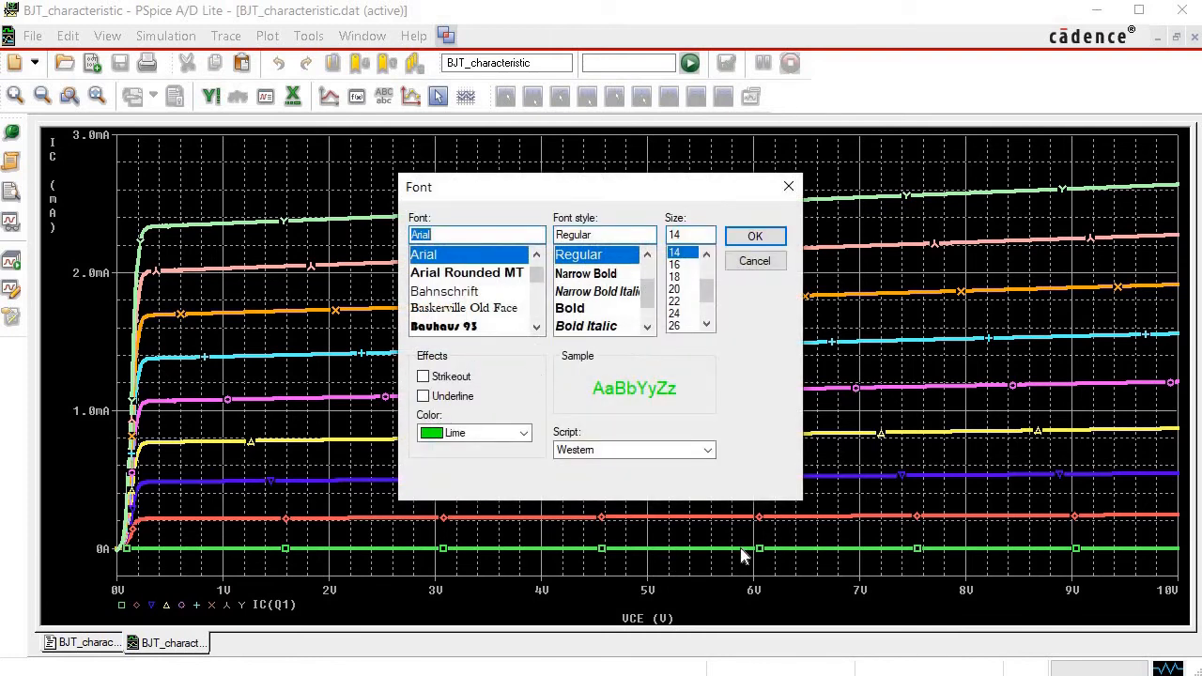
left_click(527, 436)
left_click(526, 433)
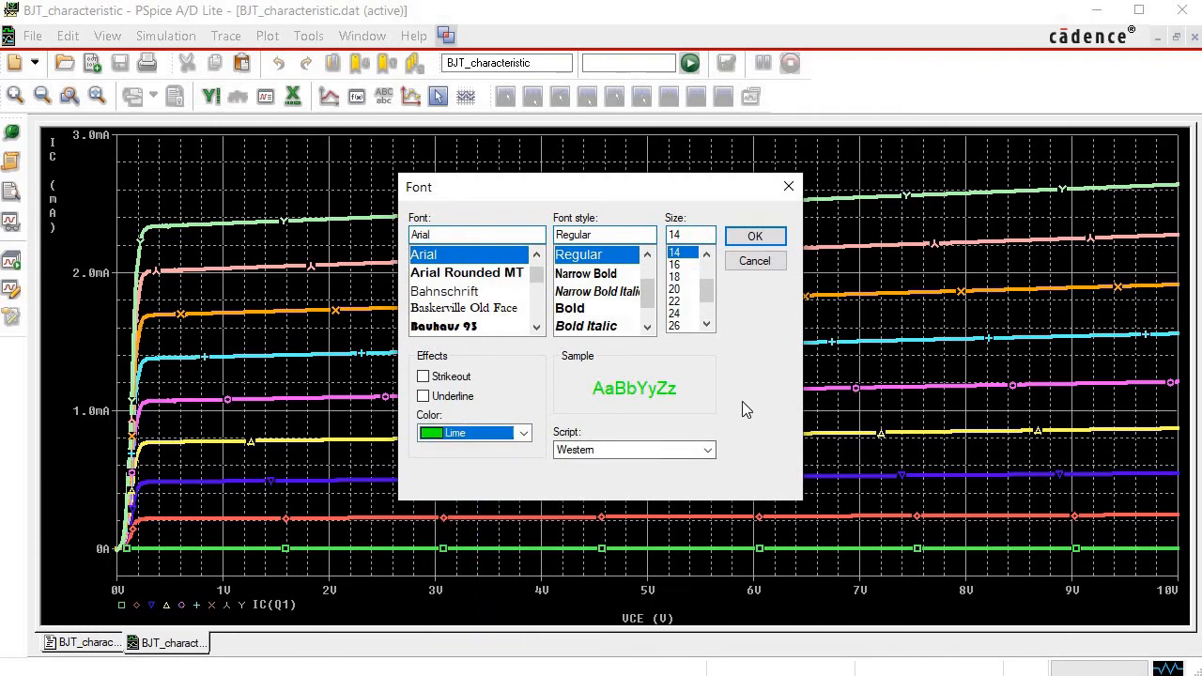
left_click(761, 239)
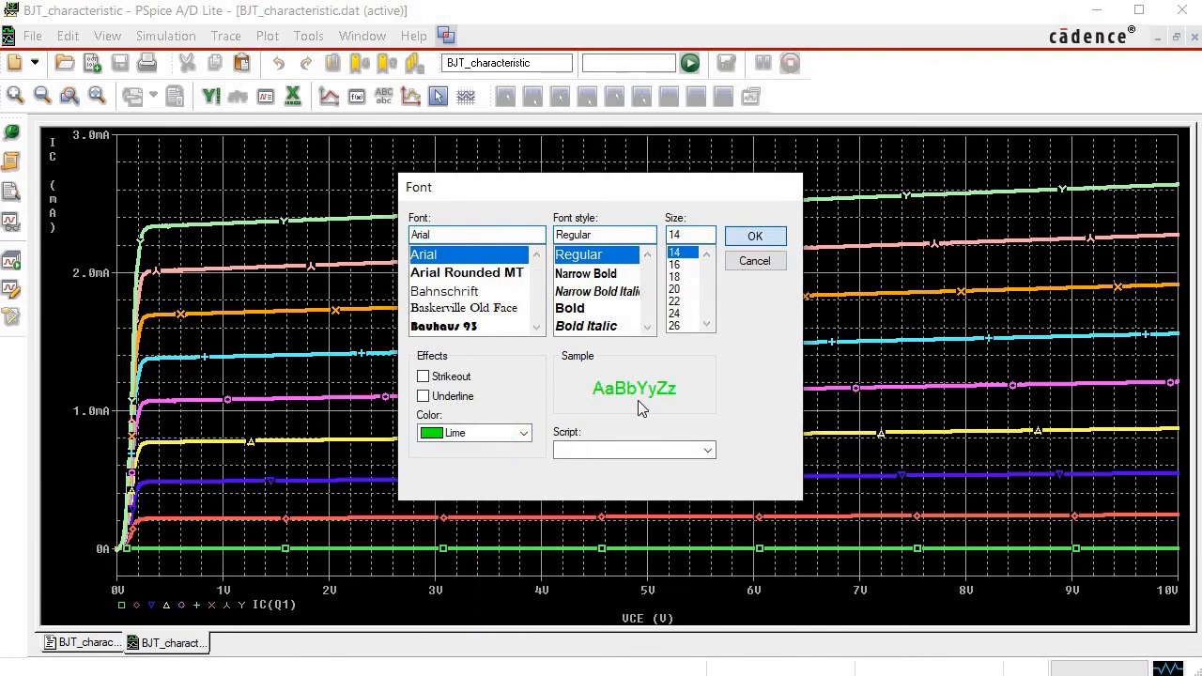
left_click(592, 369)
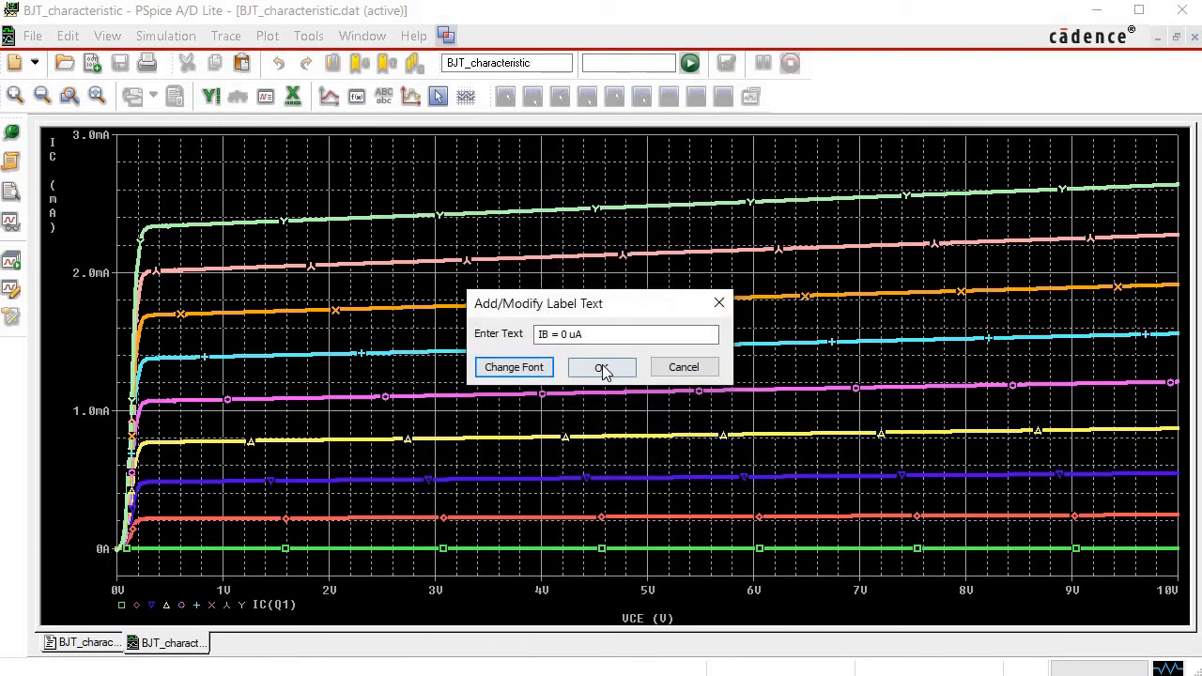
left_click(659, 364)
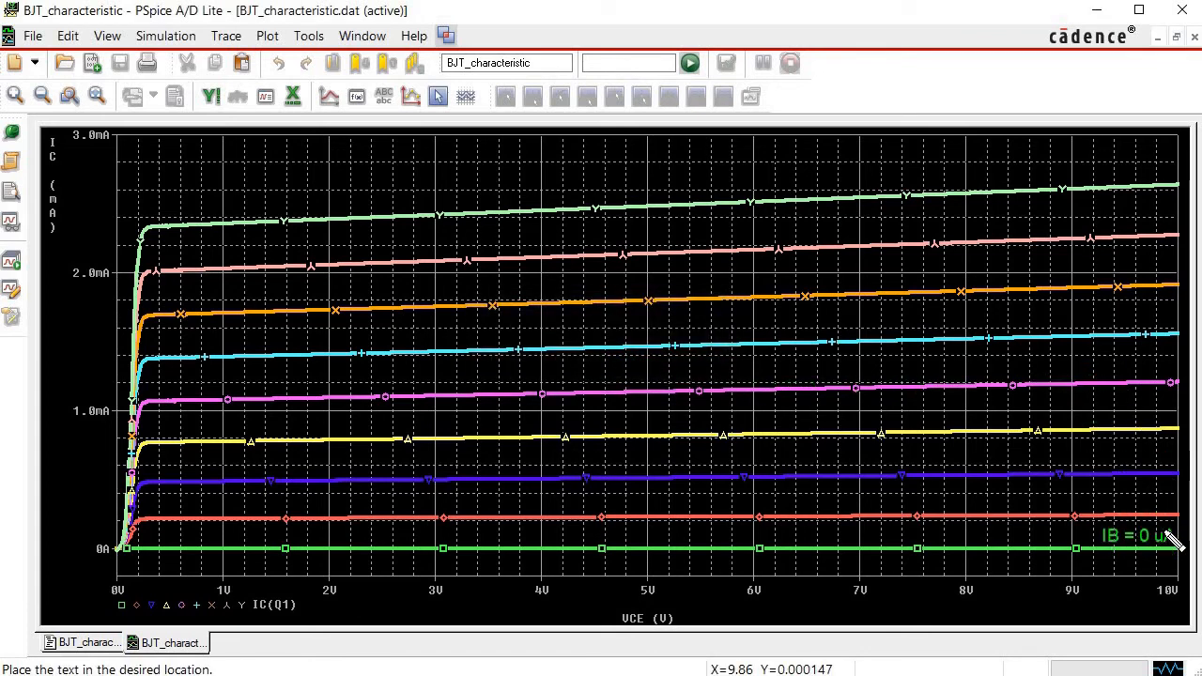
left_click(1167, 534)
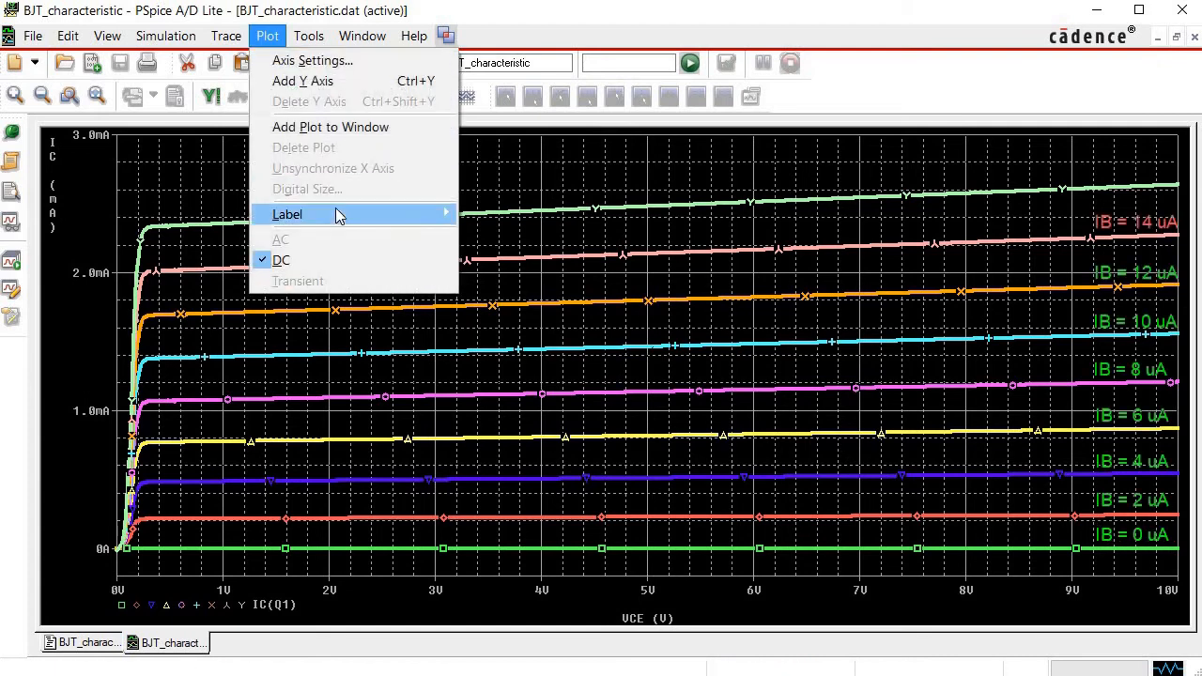
Add the text label "IB = 16 uA" just above the uppermost curve near VCE = 10V.
mouse_move(335, 212)
left_click(544, 213)
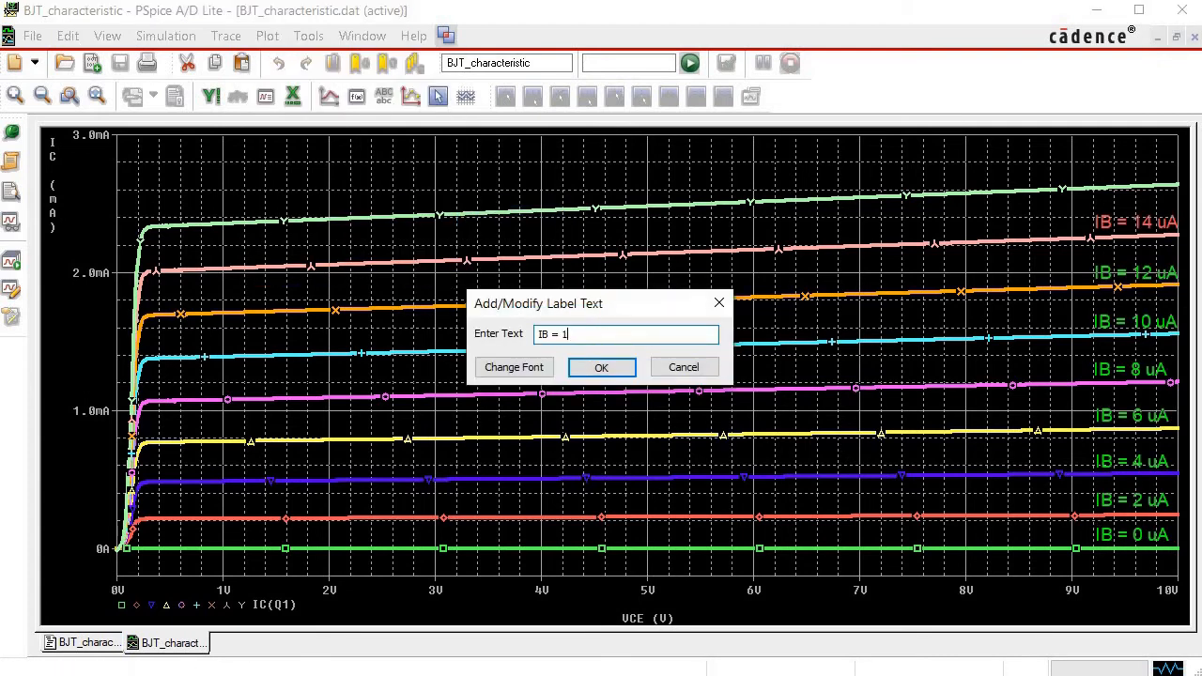
type("IB = 16 uA")
left_click(605, 368)
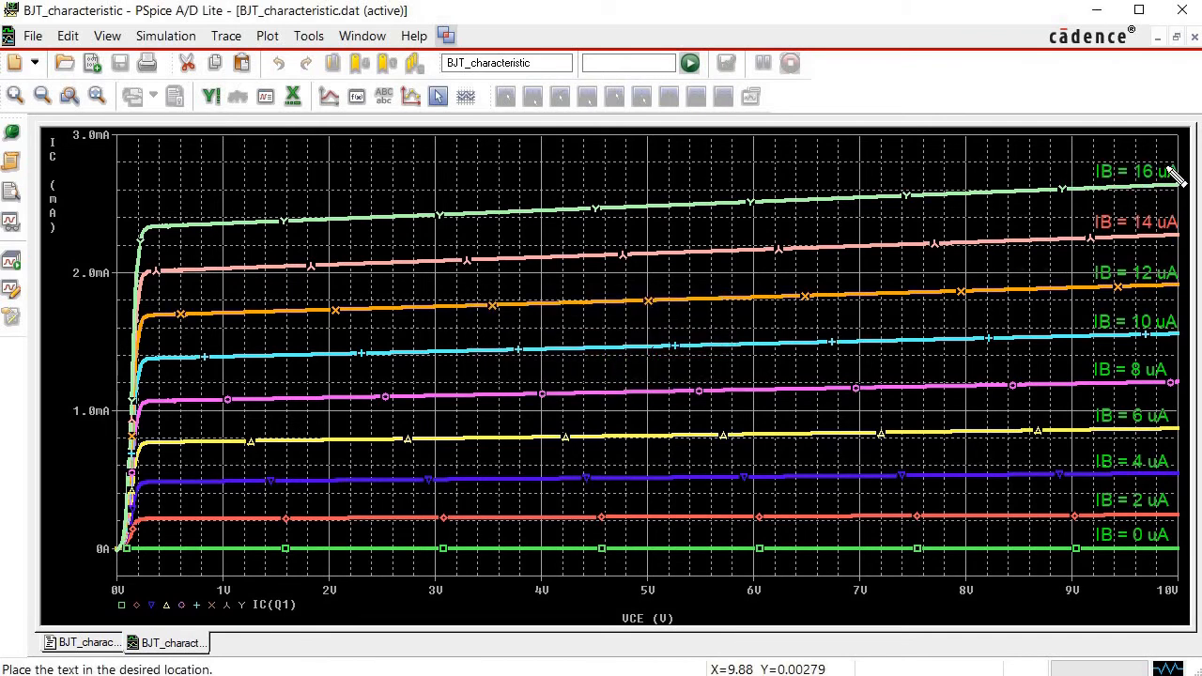
left_click(1163, 173)
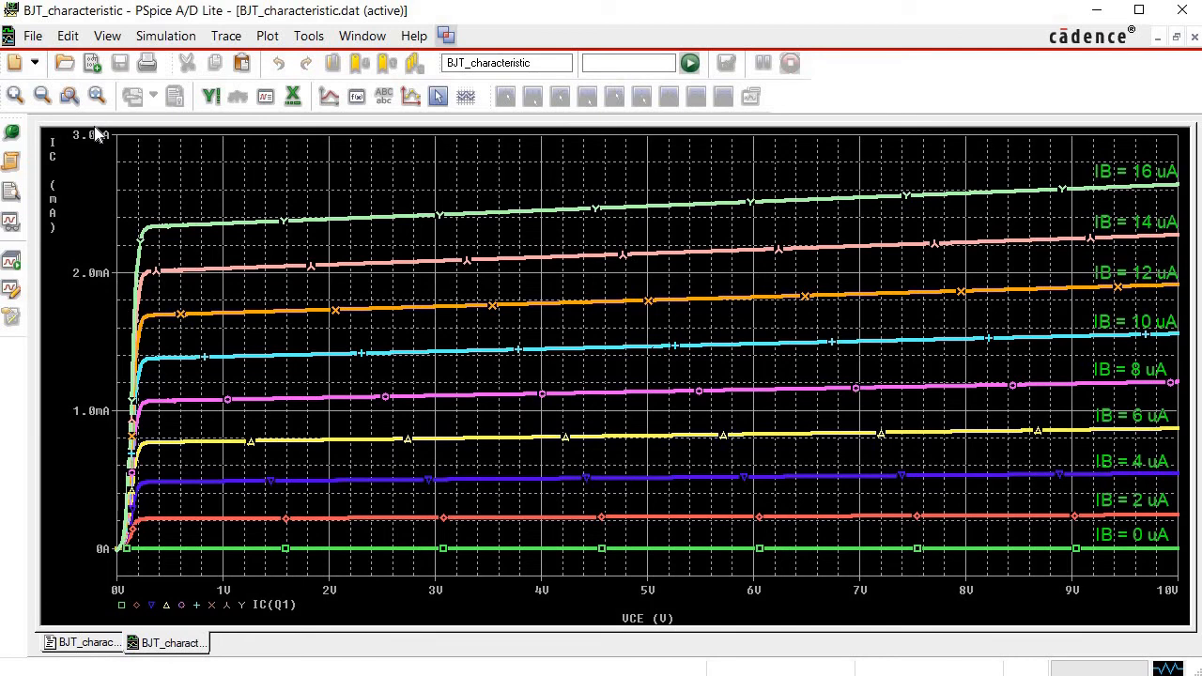
Copy the plot window to the clipboard with transparent backgrounds and all foreground colors changed to black.
left_click(362, 35)
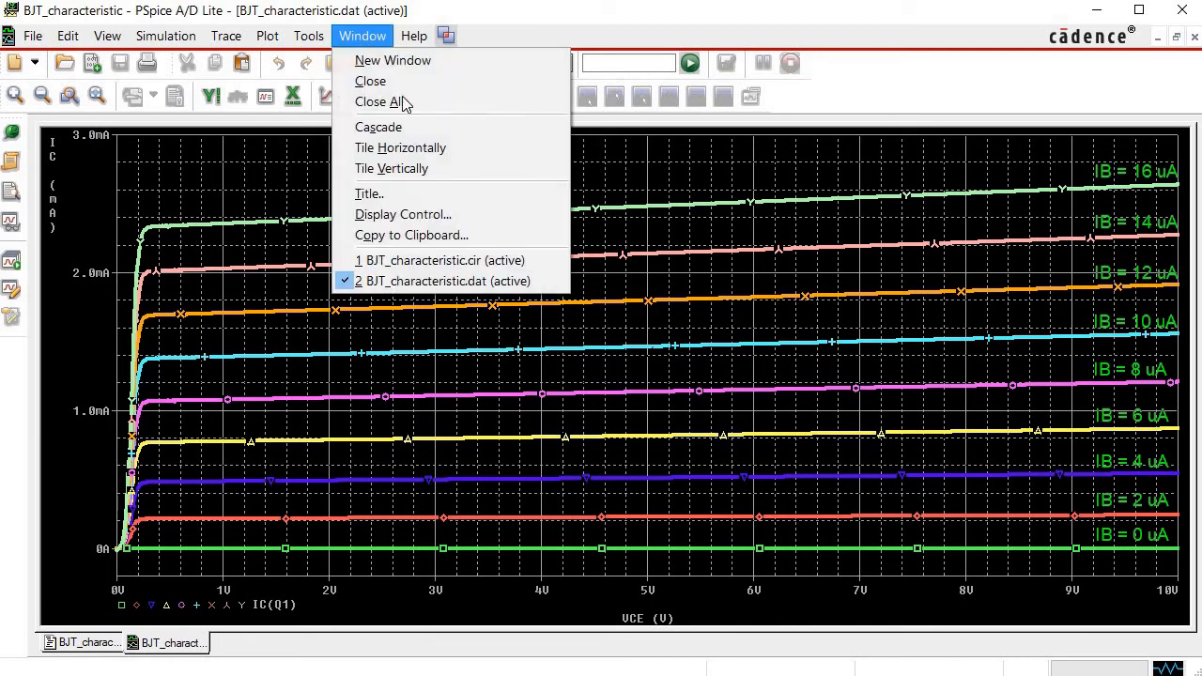
left_click(436, 234)
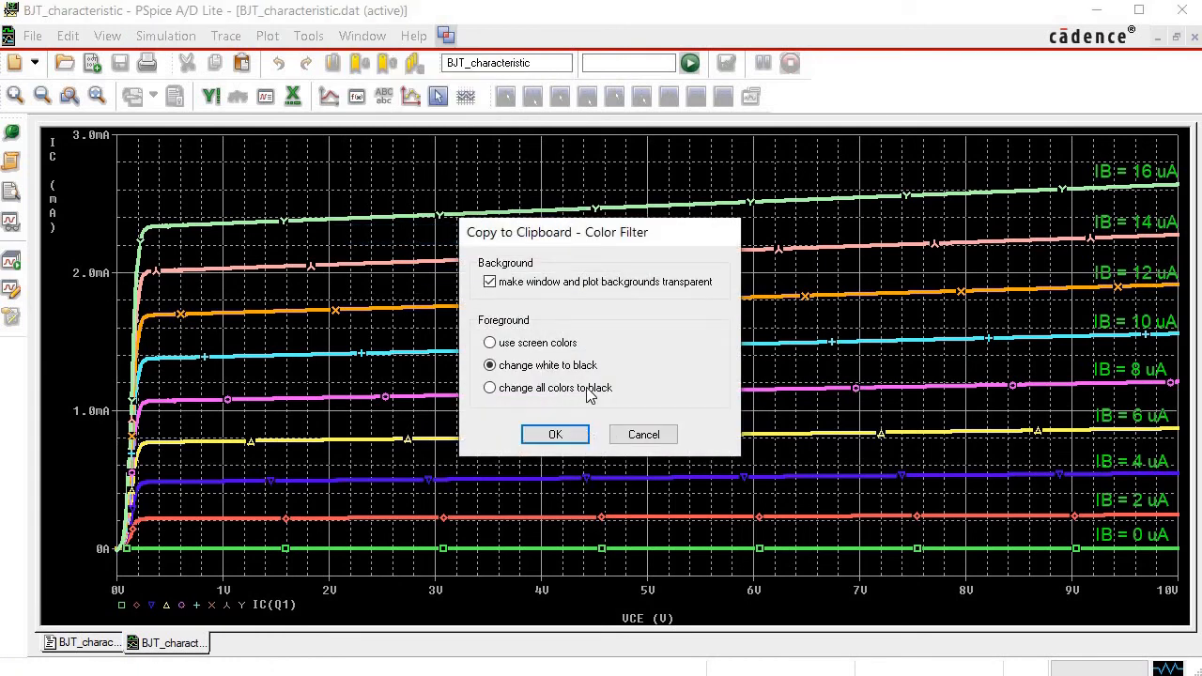
left_click(489, 388)
left_click(556, 435)
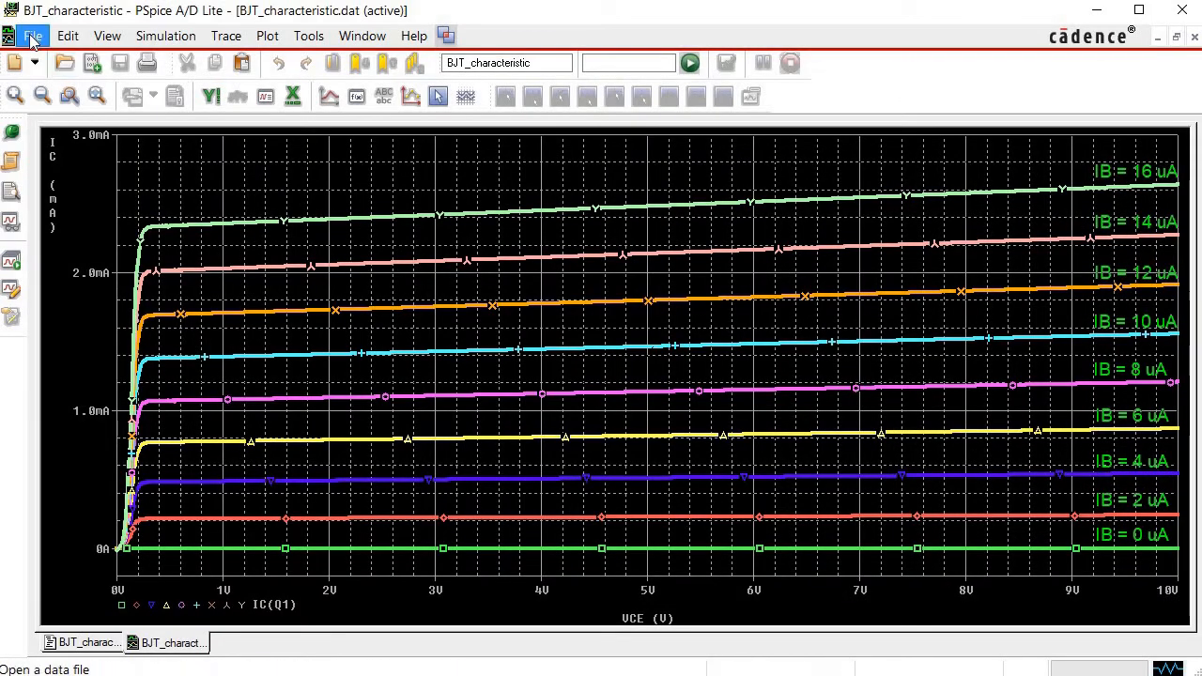
Export the IC(Q1) data to a comma-separated file named "BJT IV".
left_click(33, 36)
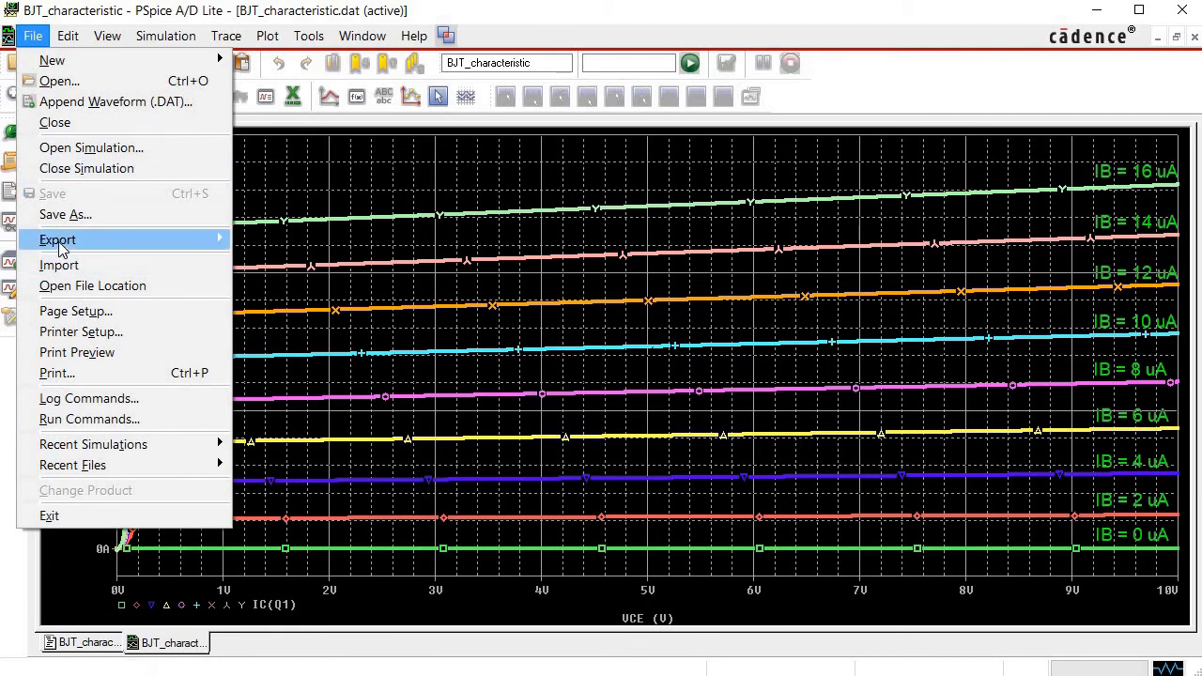
mouse_move(60, 246)
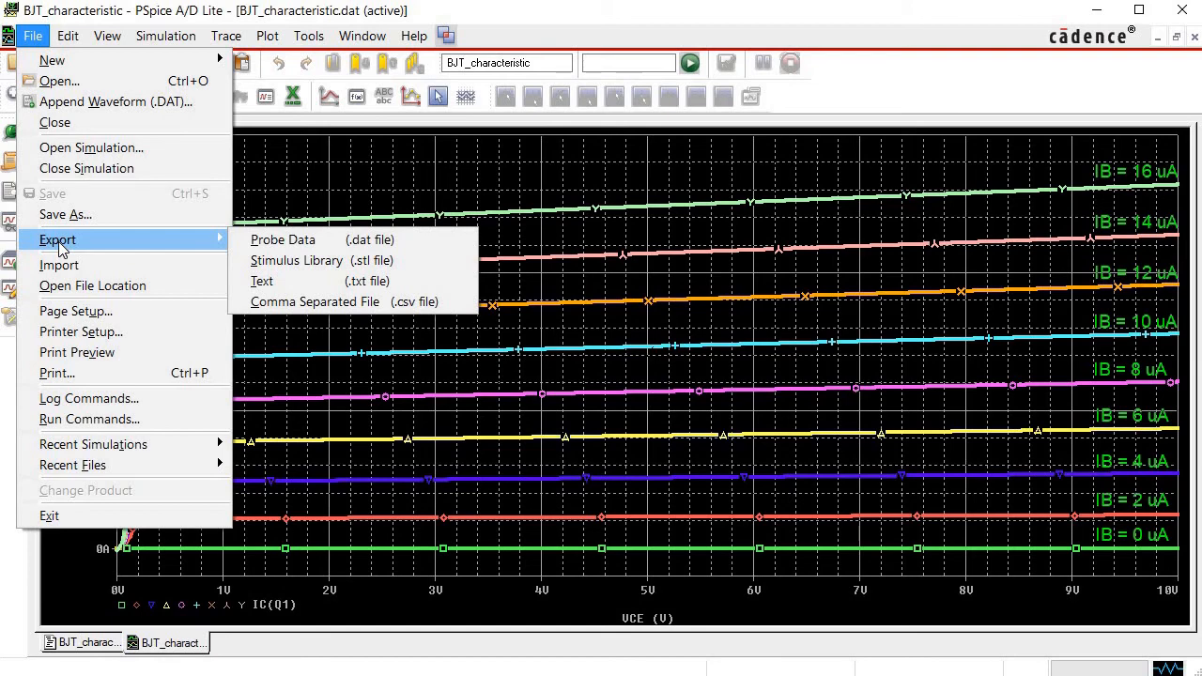
left_click(377, 302)
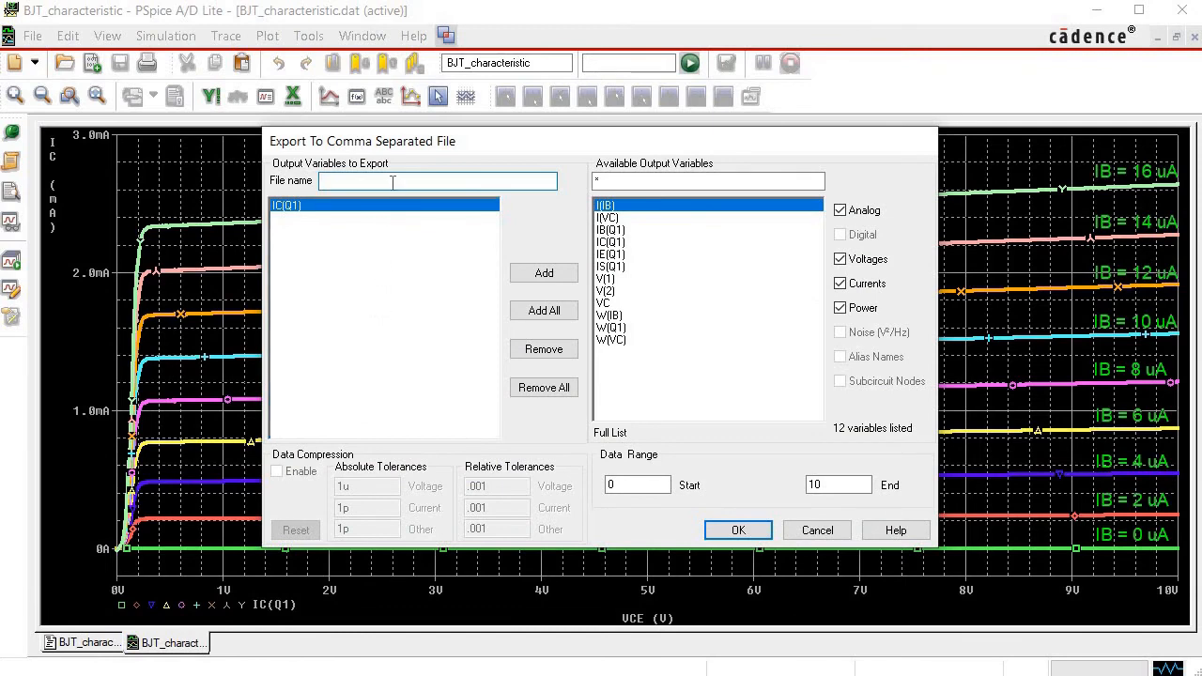
type("T IV")
left_click(738, 530)
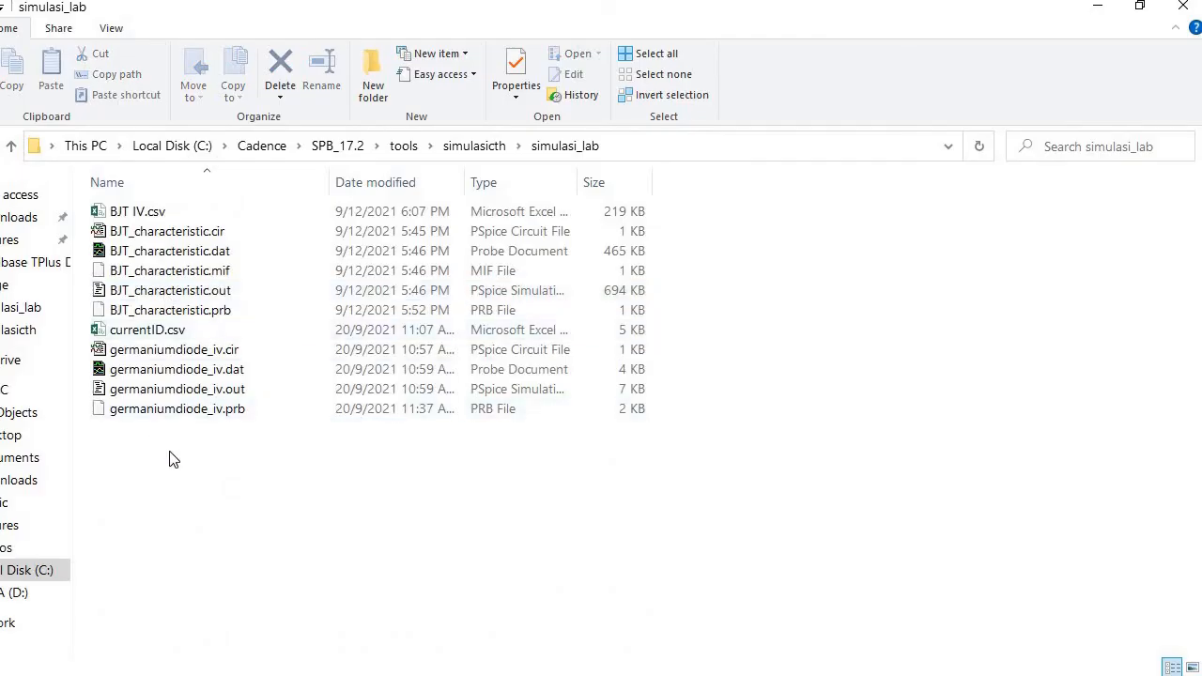
Open BJT IV.csv from the simulasi_lab folder in Excel and examine the IC(Q1) column headers in cells B1 through G1.
double_click(161, 214)
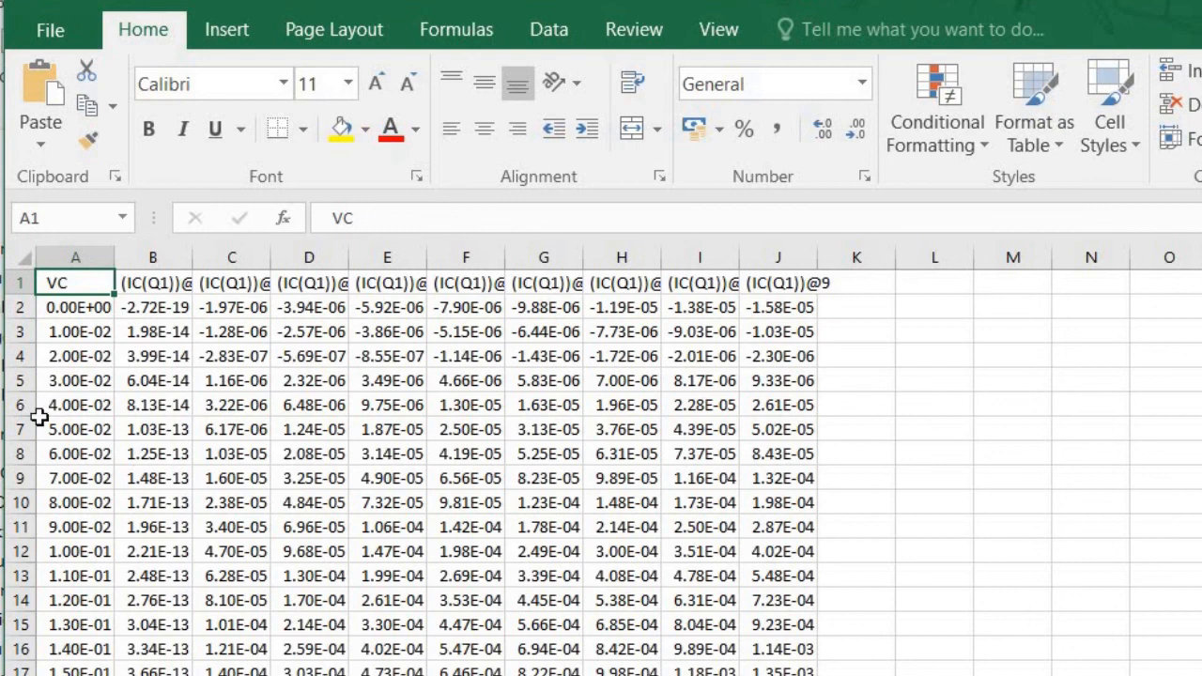
left_click(165, 282)
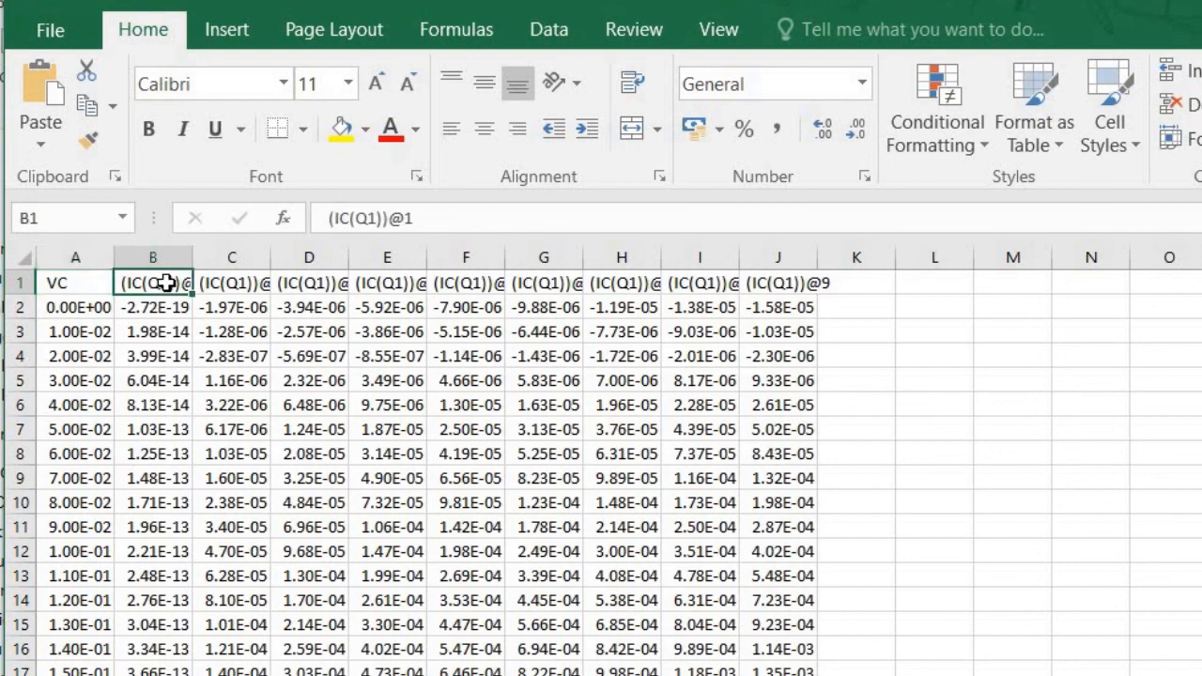
left_click(235, 286)
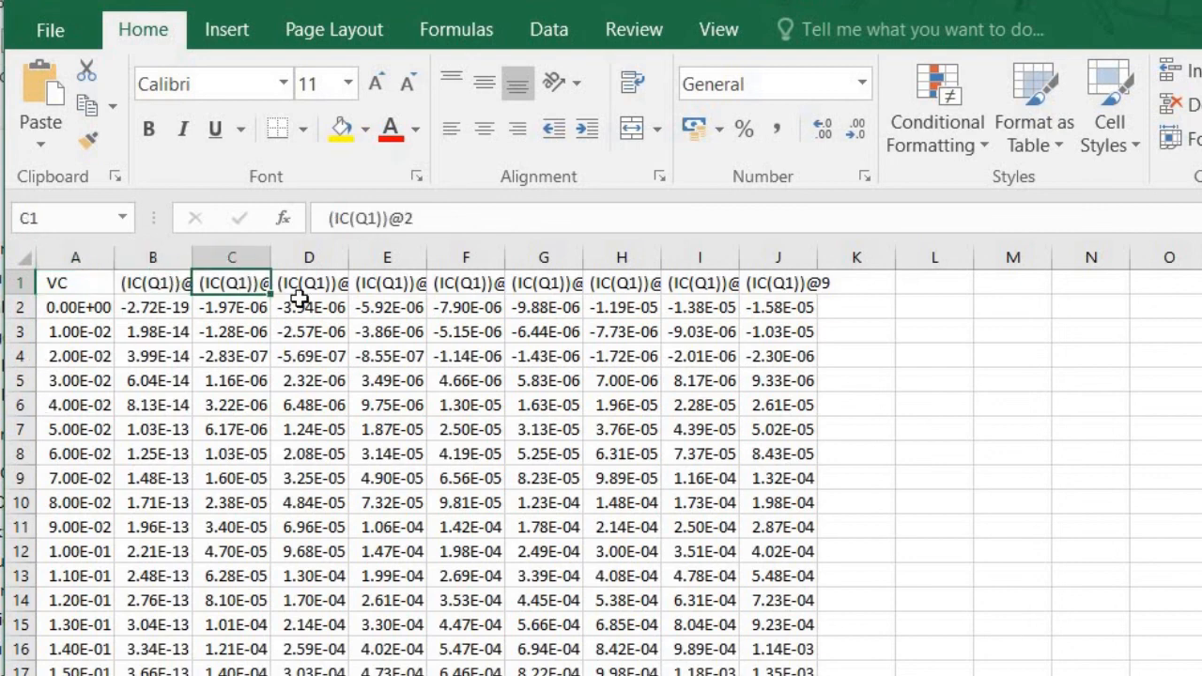
left_click(319, 287)
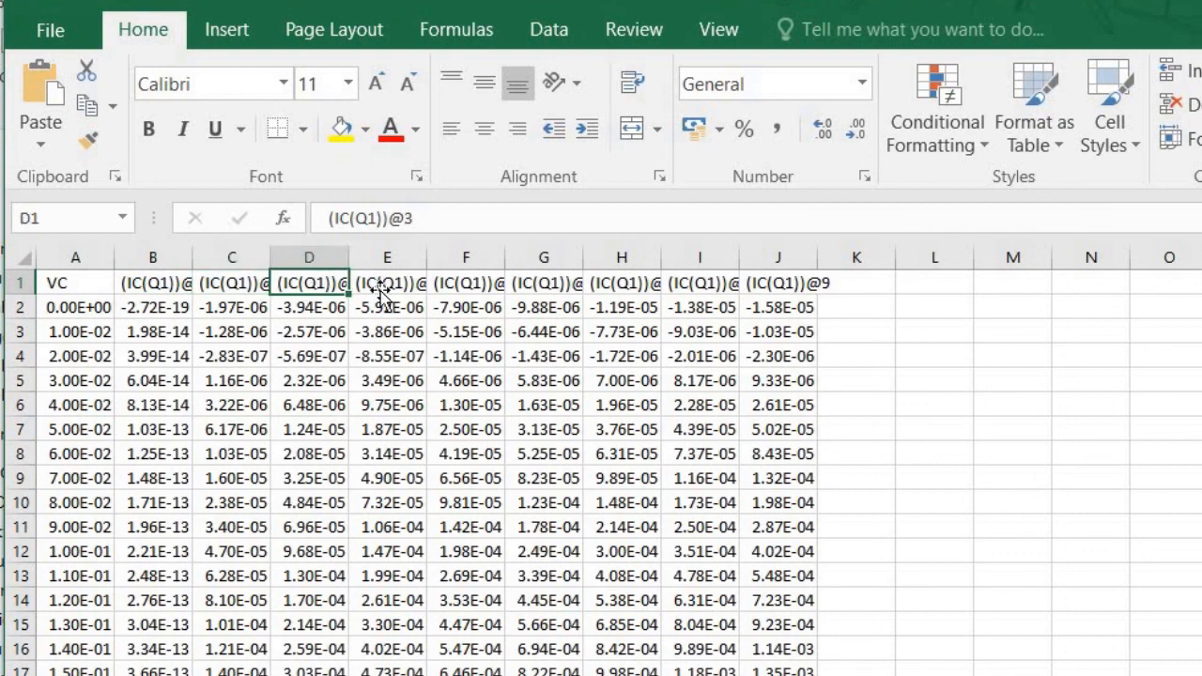
left_click(385, 286)
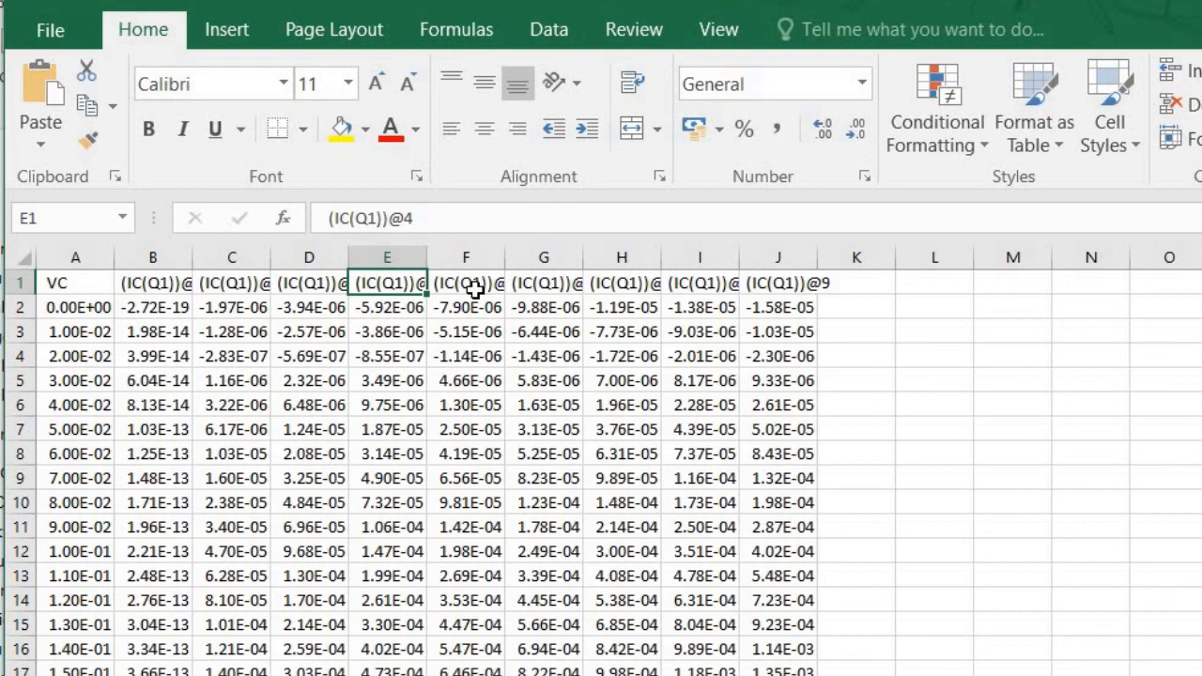
left_click(474, 289)
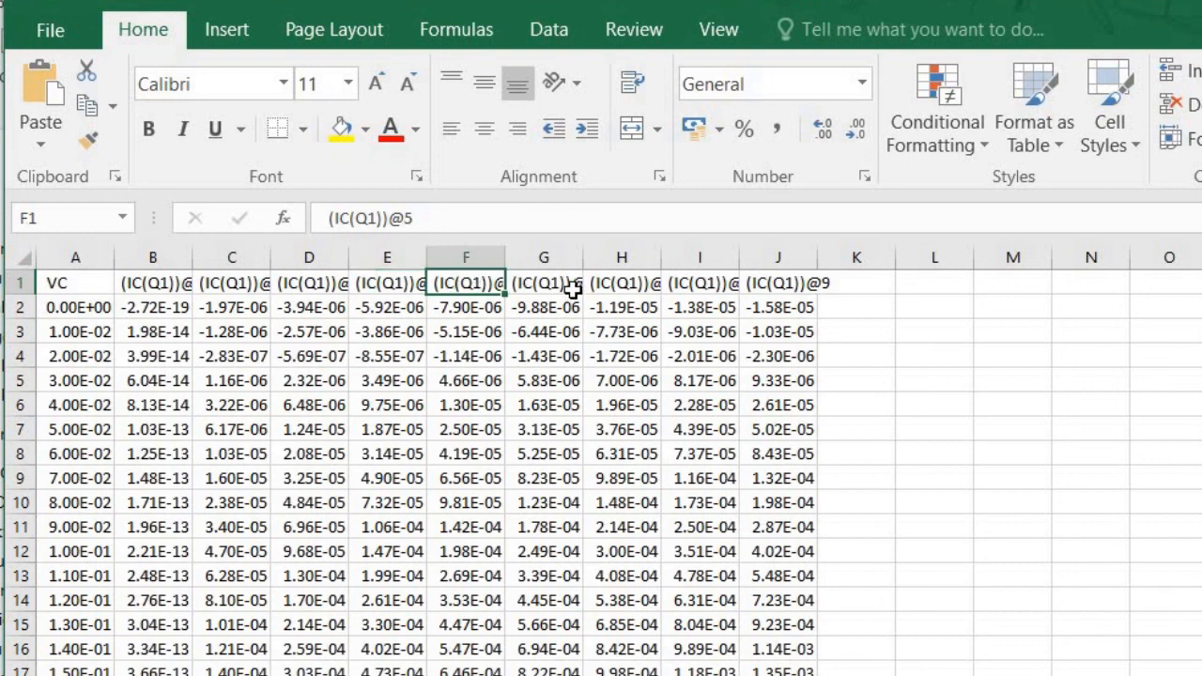
left_click(577, 287)
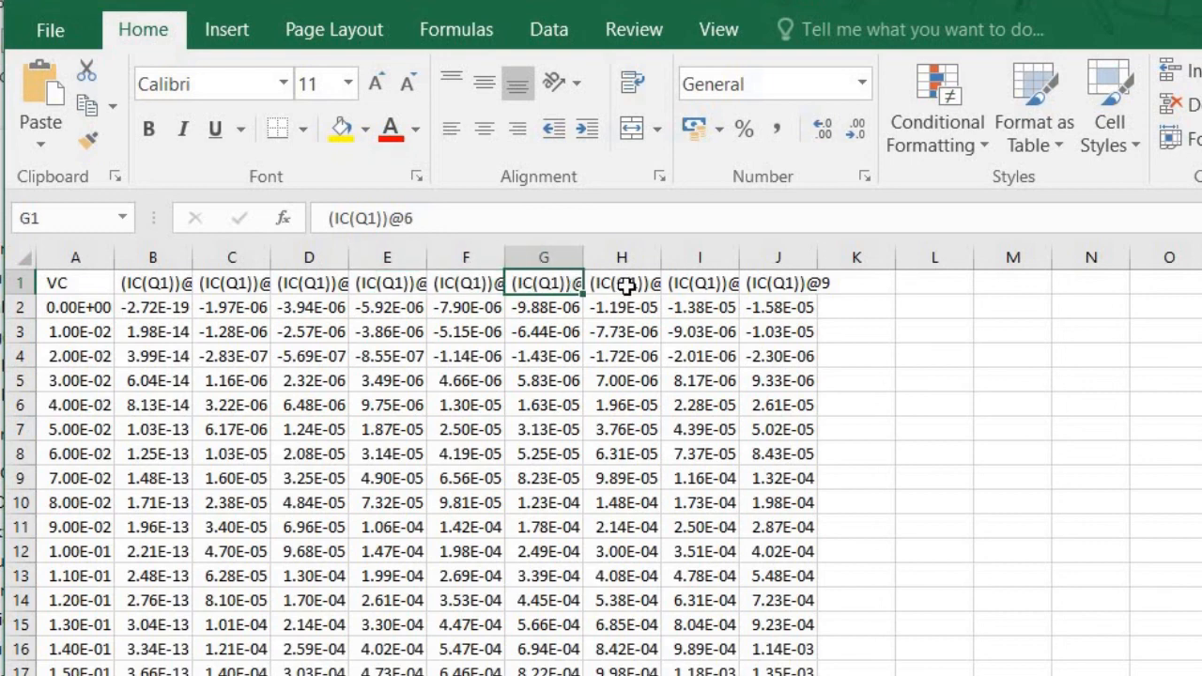